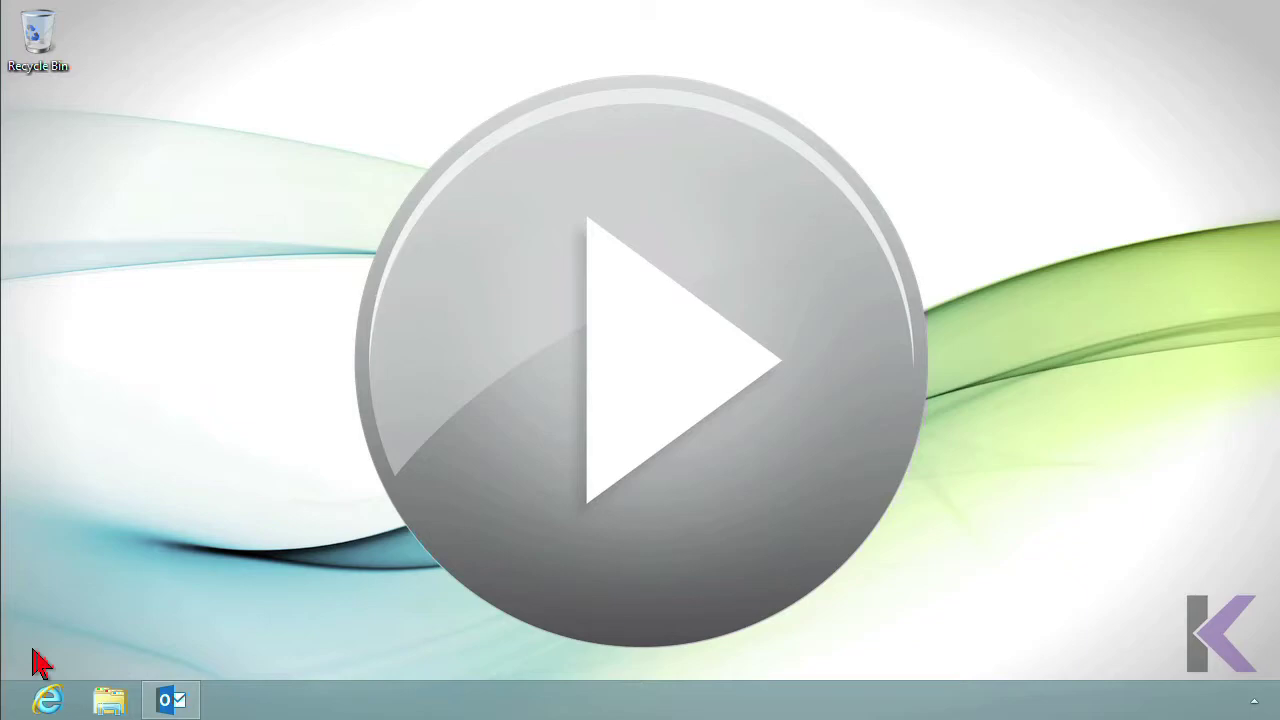
Launch Outlook from the taskbar so it opens on the July 2014 calendar month view.
left_click(171, 700)
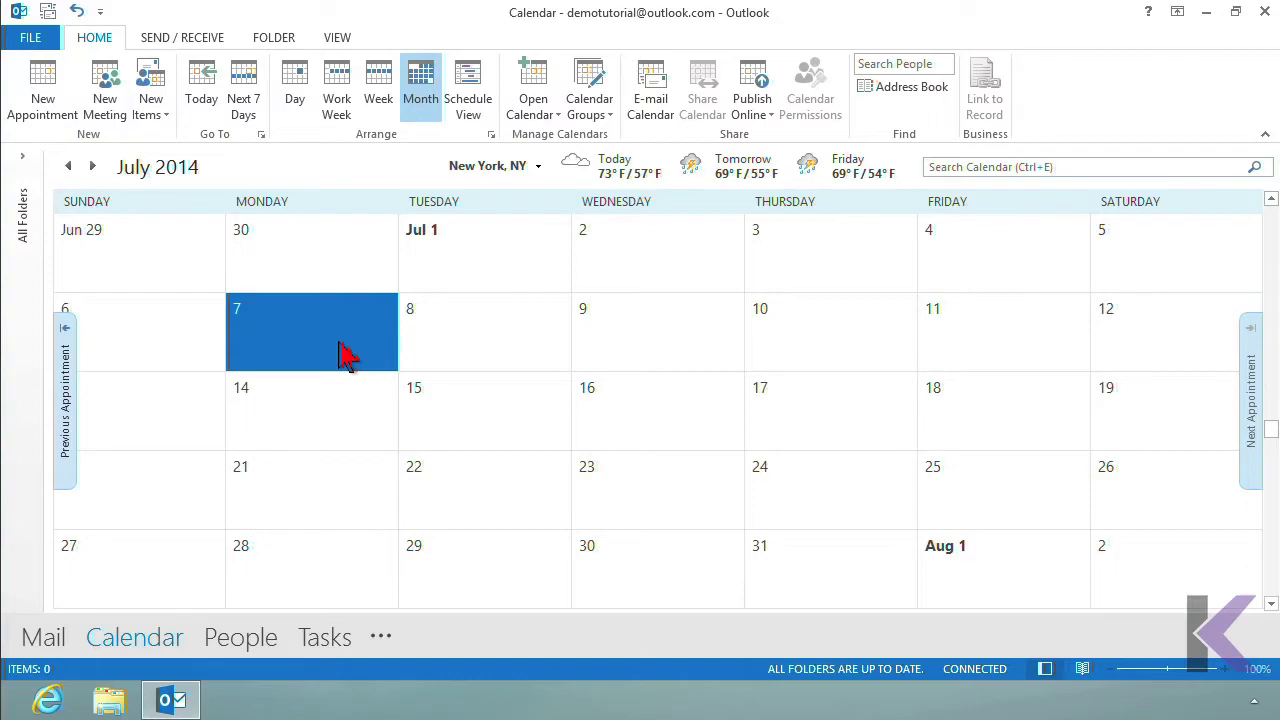
Create a 'Get Together' appointment at 'Coffe Shop' on Mon 7/7/2014, 8:30–10:00 AM.
left_click(52, 100)
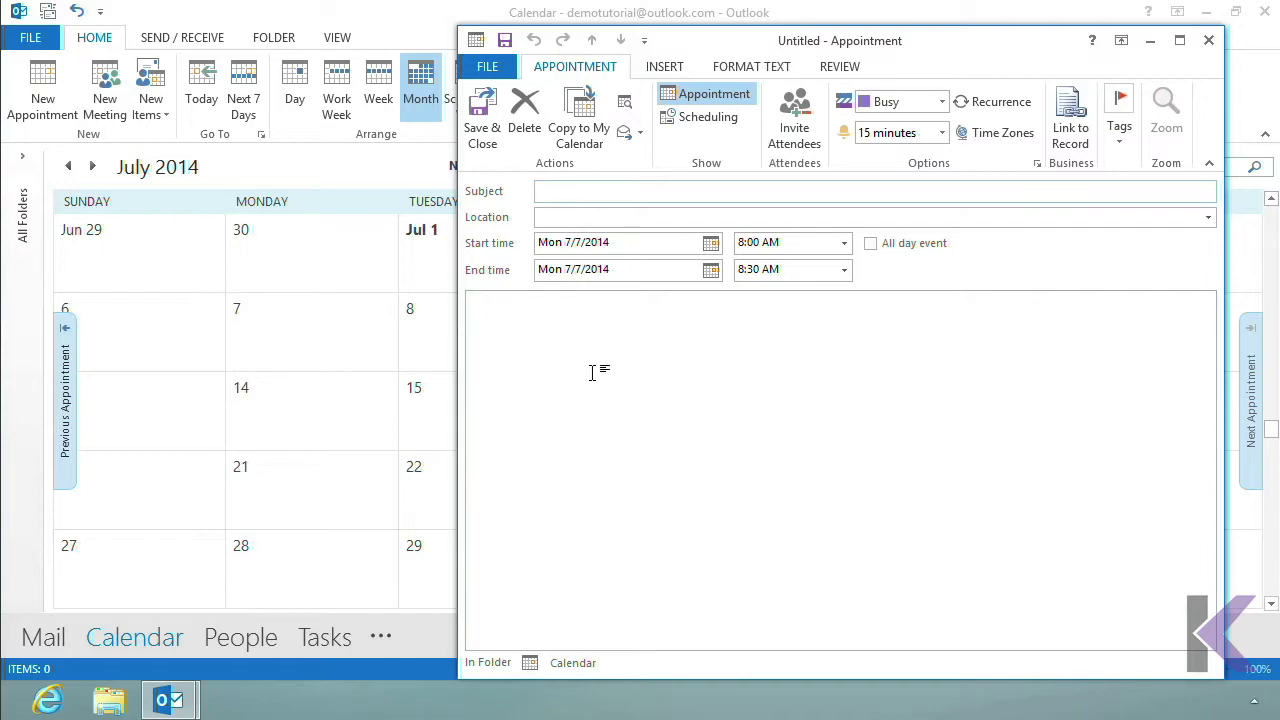
type("Get Together")
key("Tab")
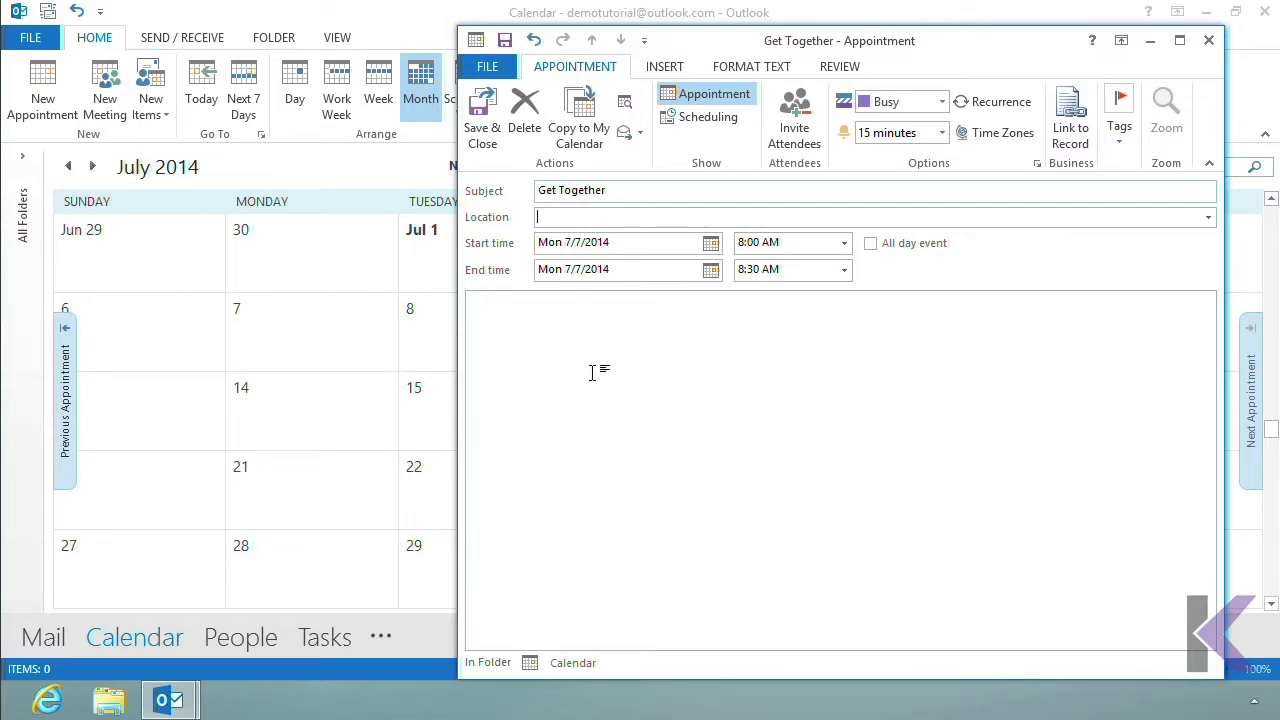
type("Coffe Shop")
left_click(844, 245)
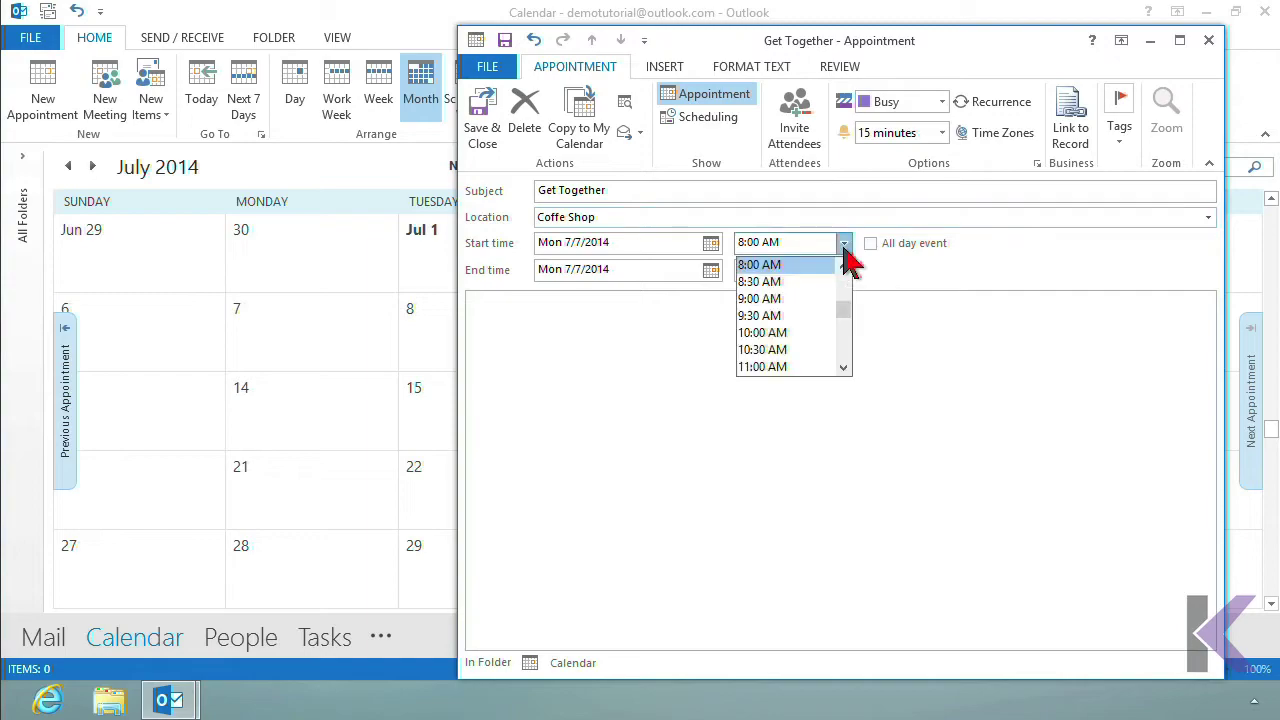
left_click(805, 283)
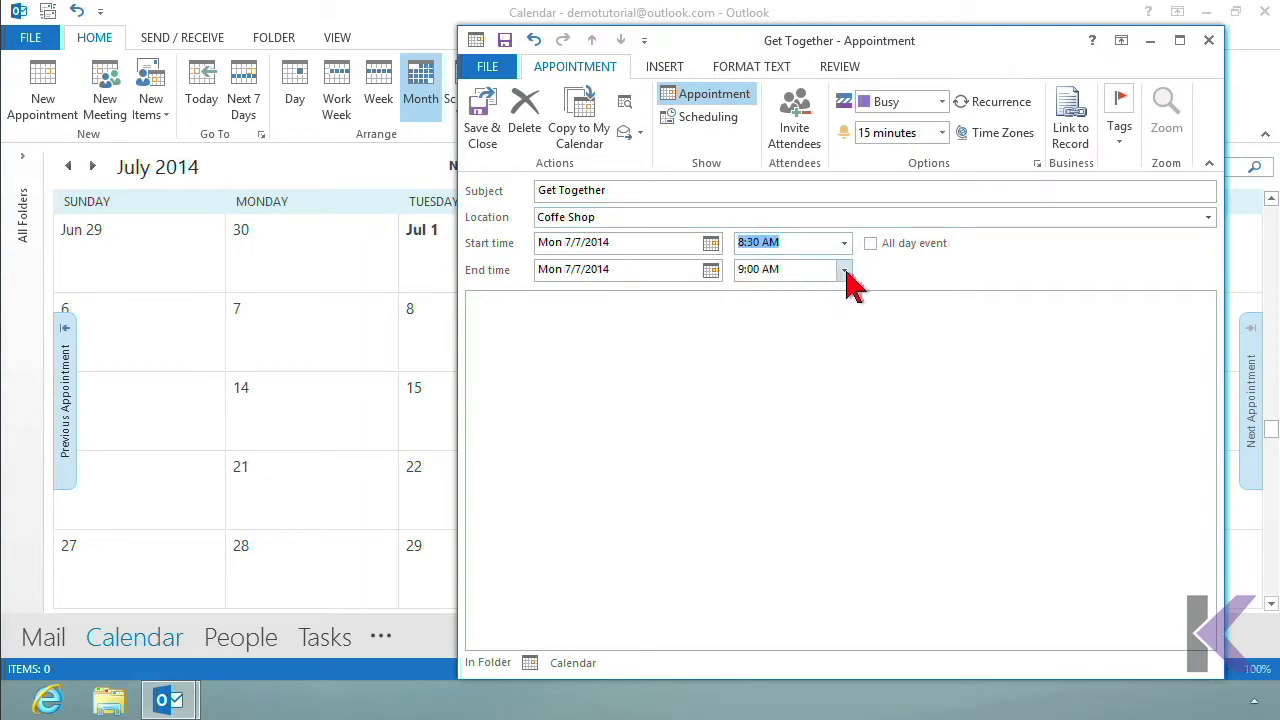
left_click(846, 271)
left_click(808, 349)
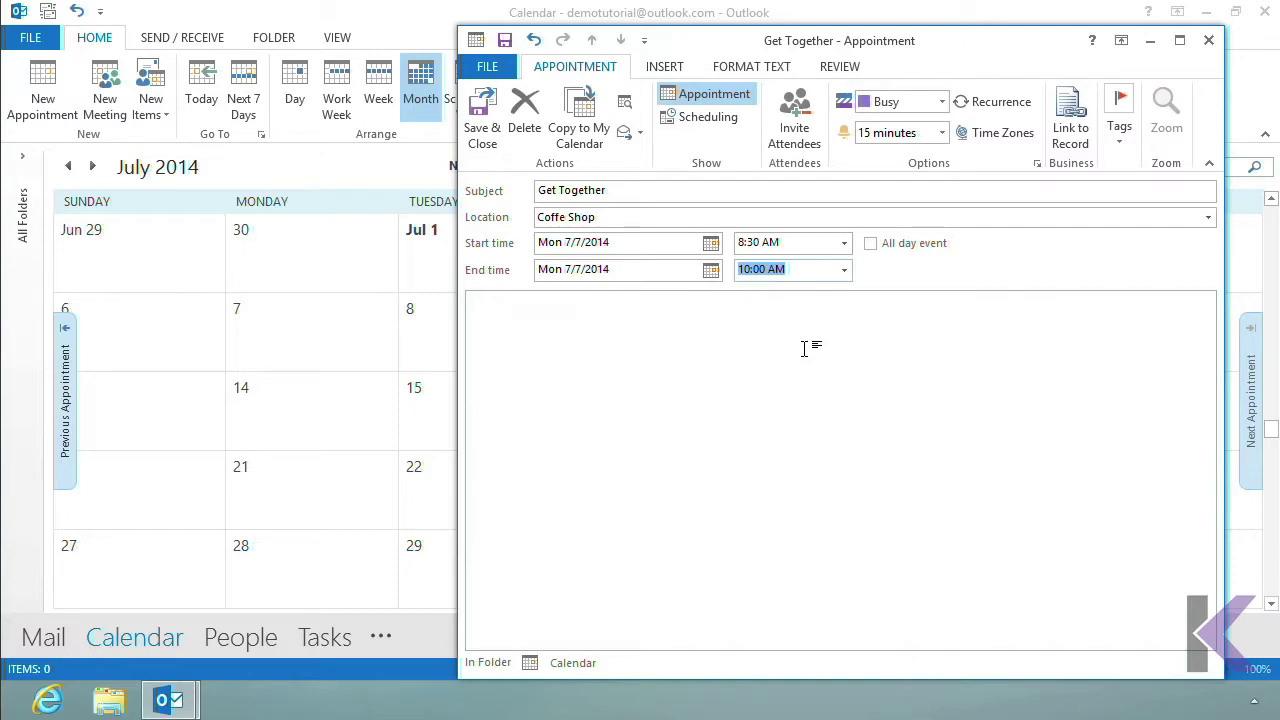
left_click(566, 326)
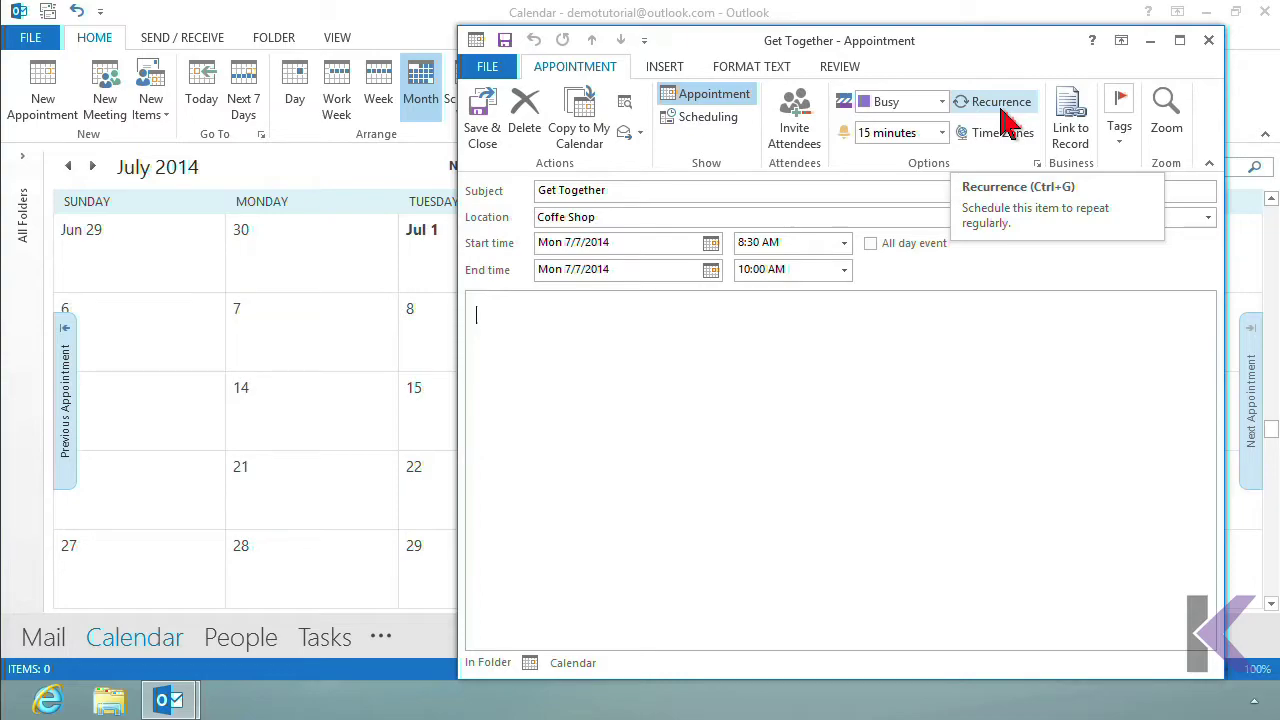
Try the Daily, Monthly and Yearly recurrence patterns, then settle on Weekly on Monday.
left_click(1001, 108)
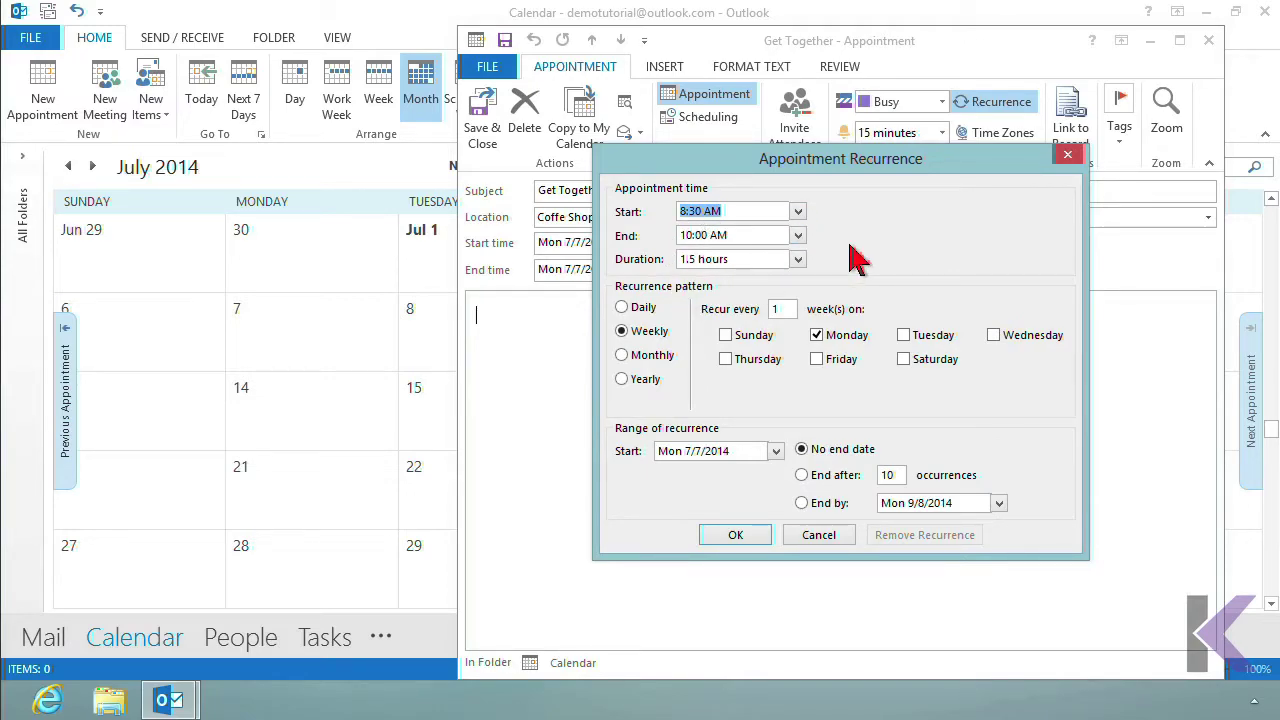
left_click(643, 313)
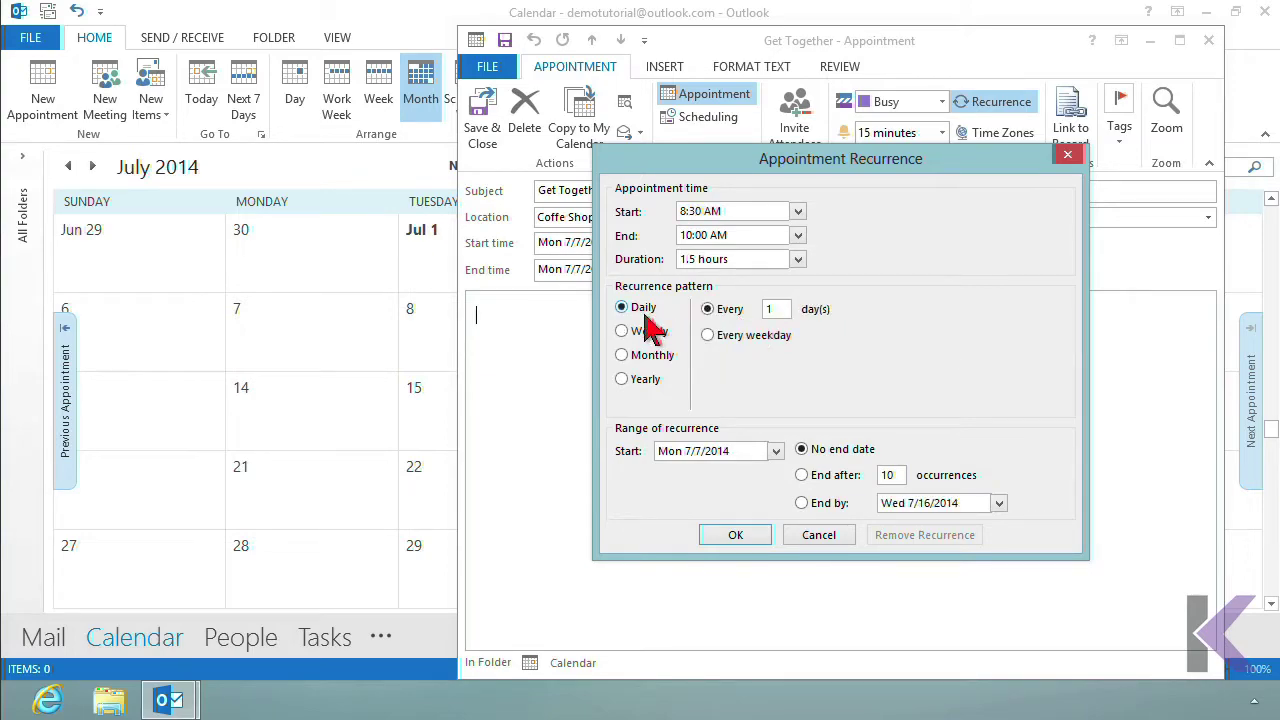
left_click(657, 334)
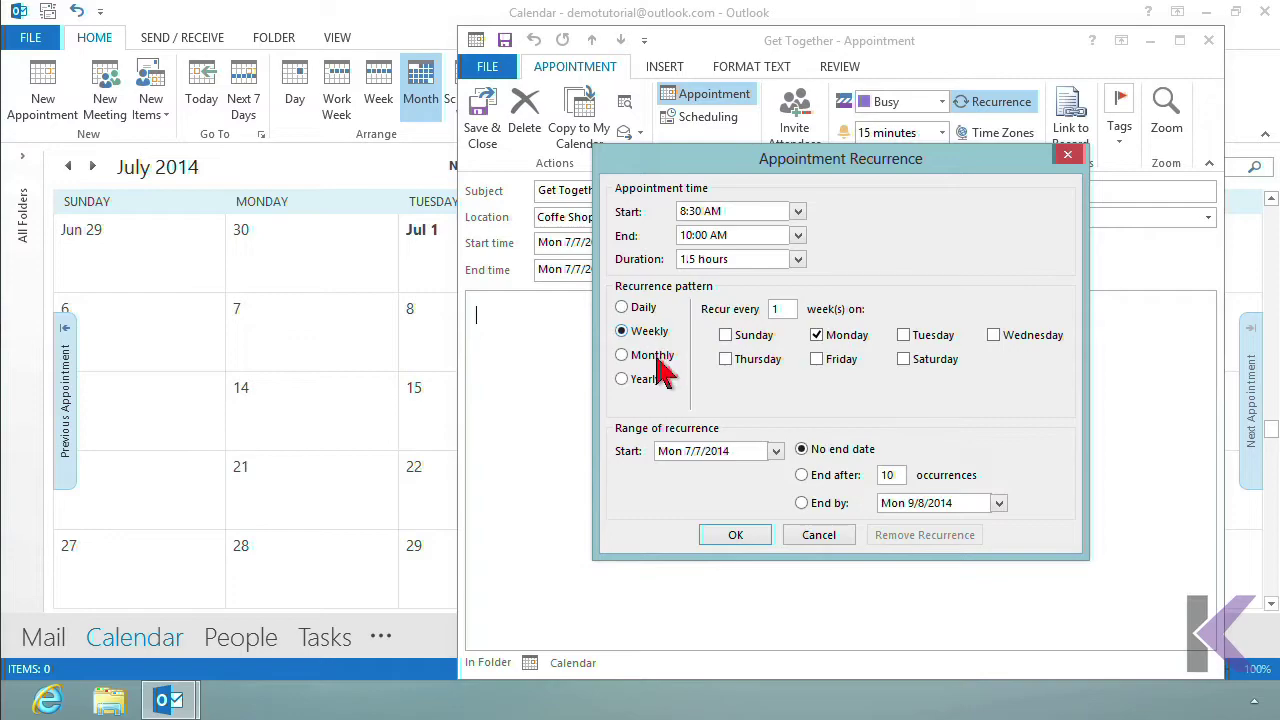
left_click(658, 362)
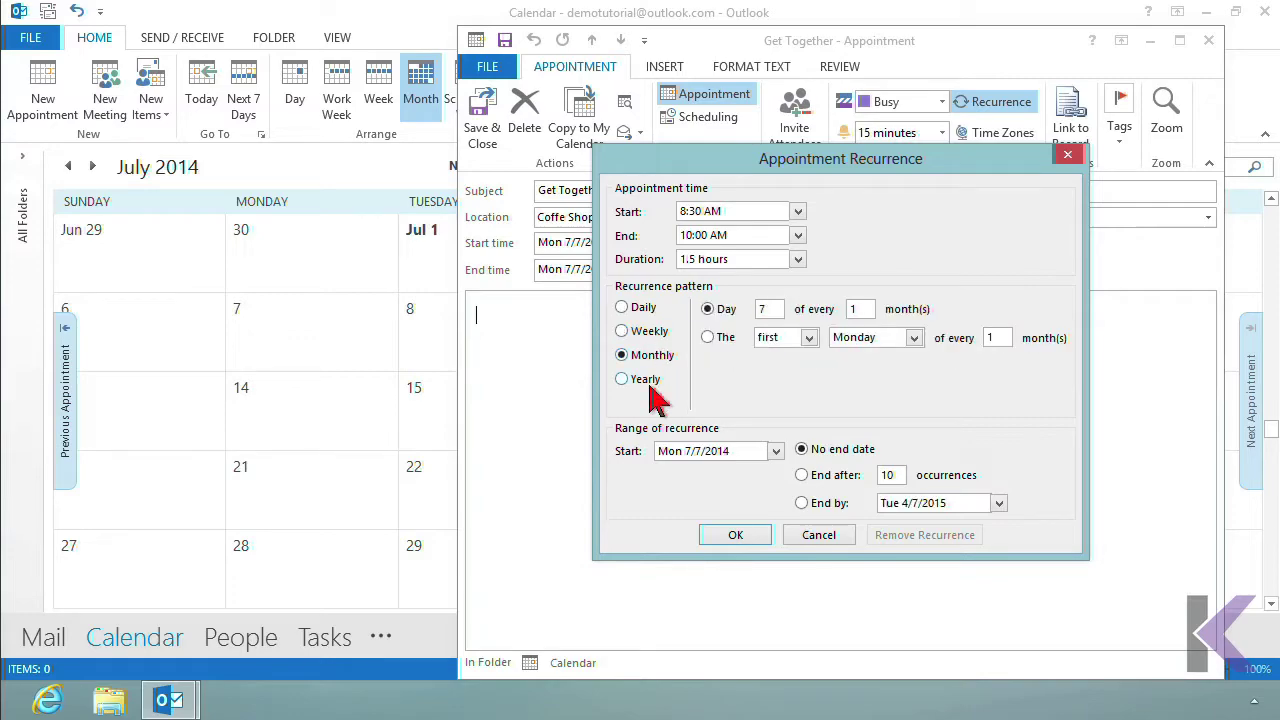
left_click(650, 386)
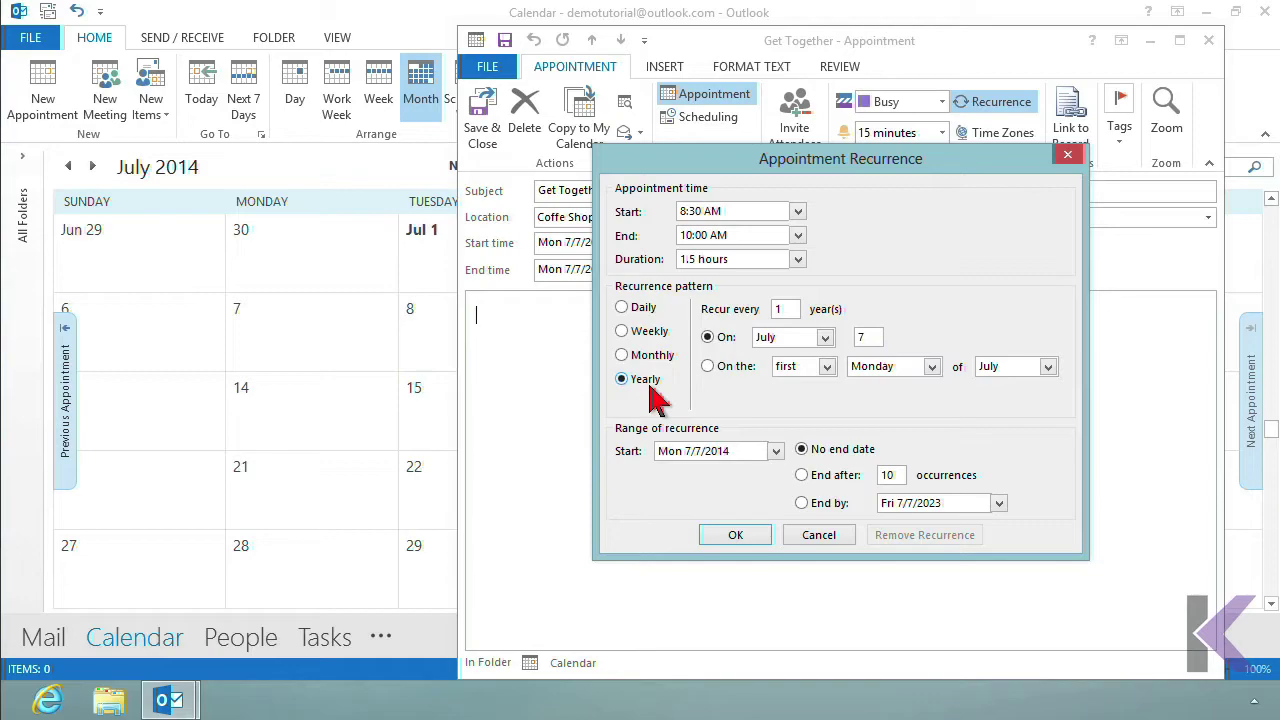
left_click(668, 360)
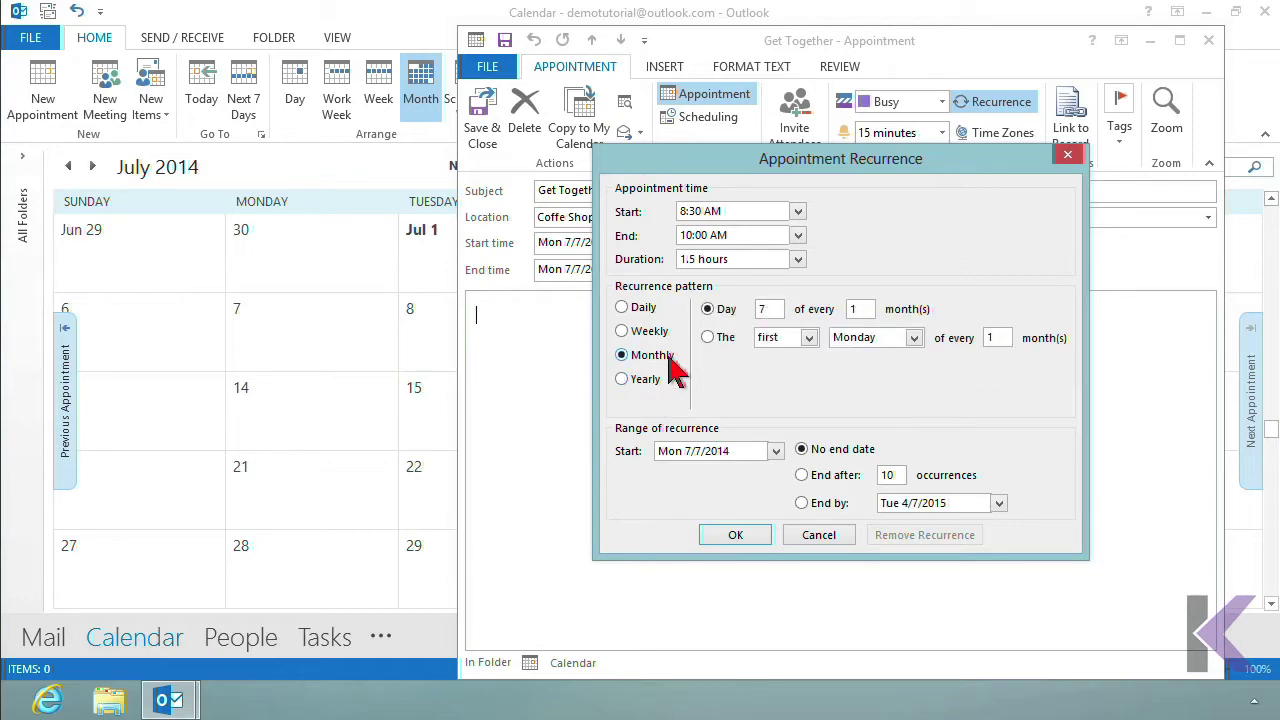
left_click(659, 338)
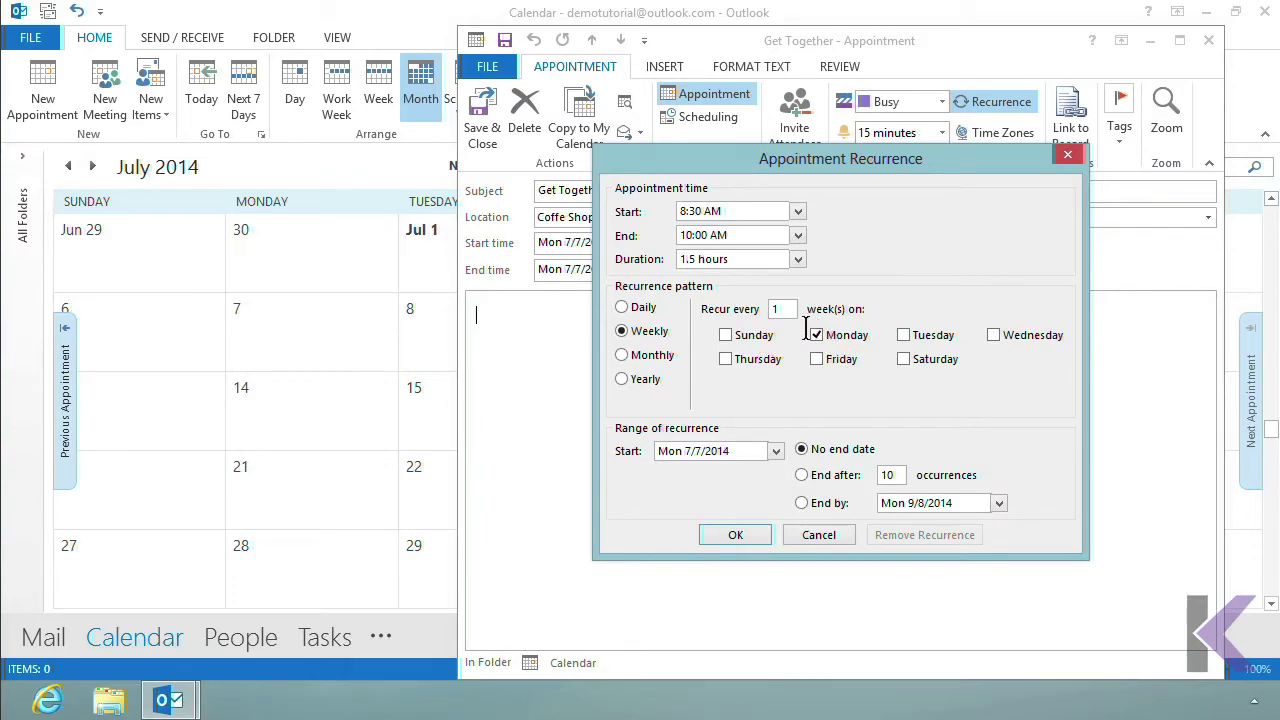
Set the recurrence to every 1 week with no end date and confirm it.
double_click(776, 309)
type("1")
left_click(840, 476)
left_click(805, 504)
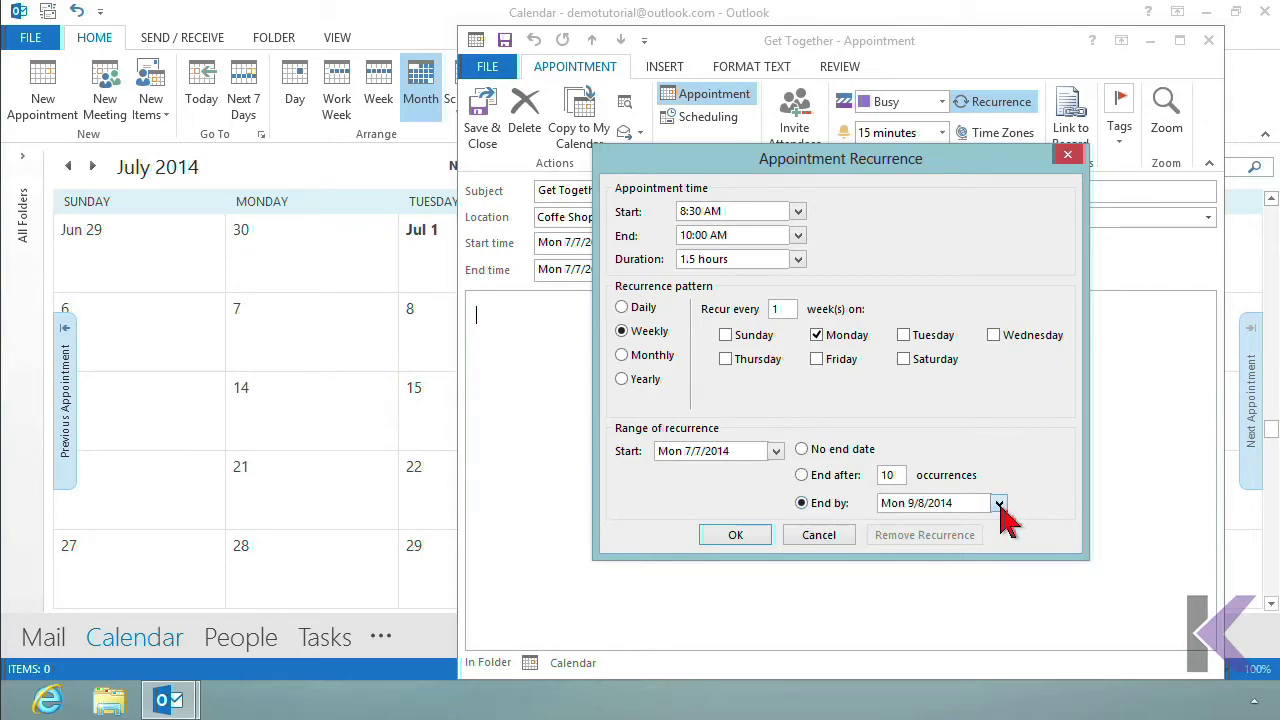
left_click(999, 503)
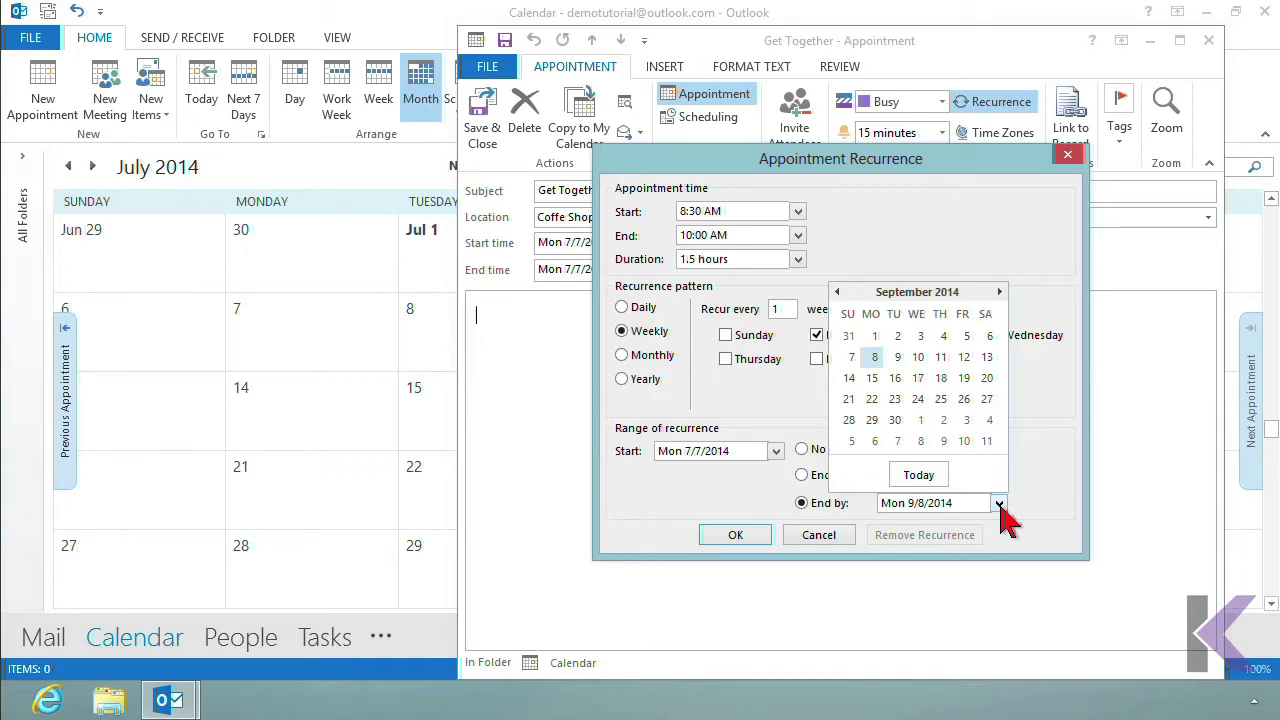
left_click(999, 503)
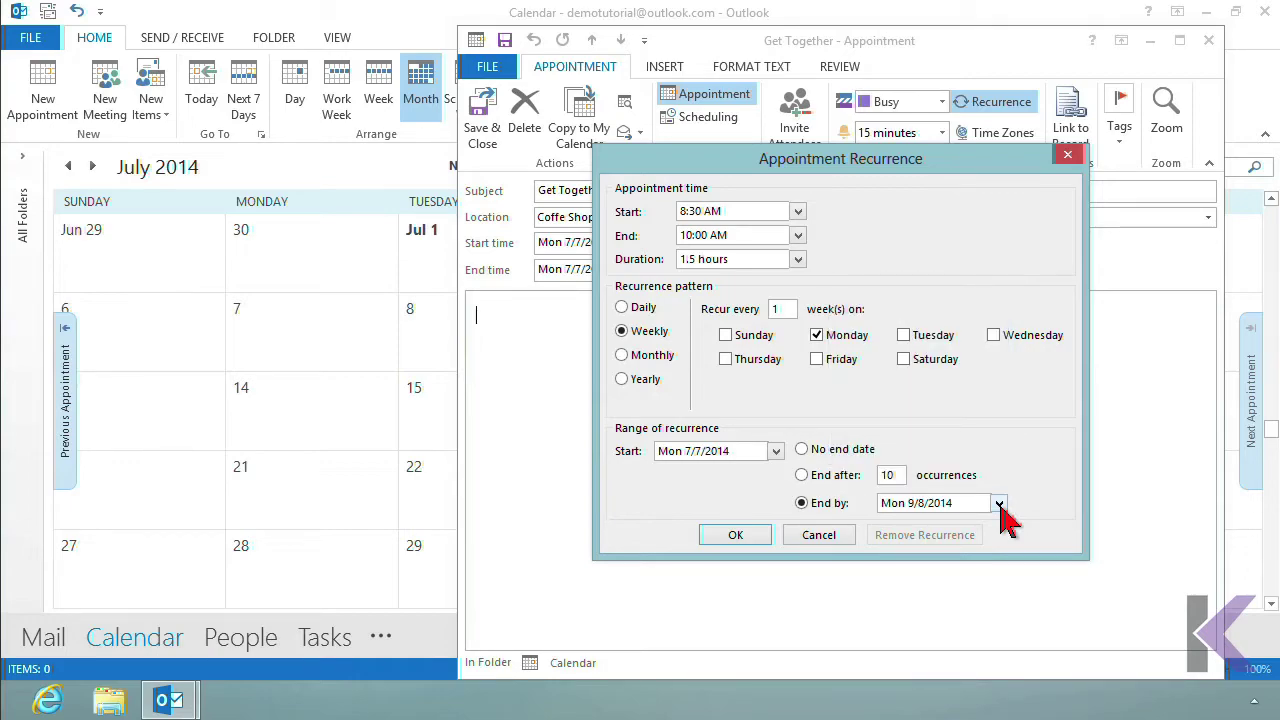
left_click(815, 452)
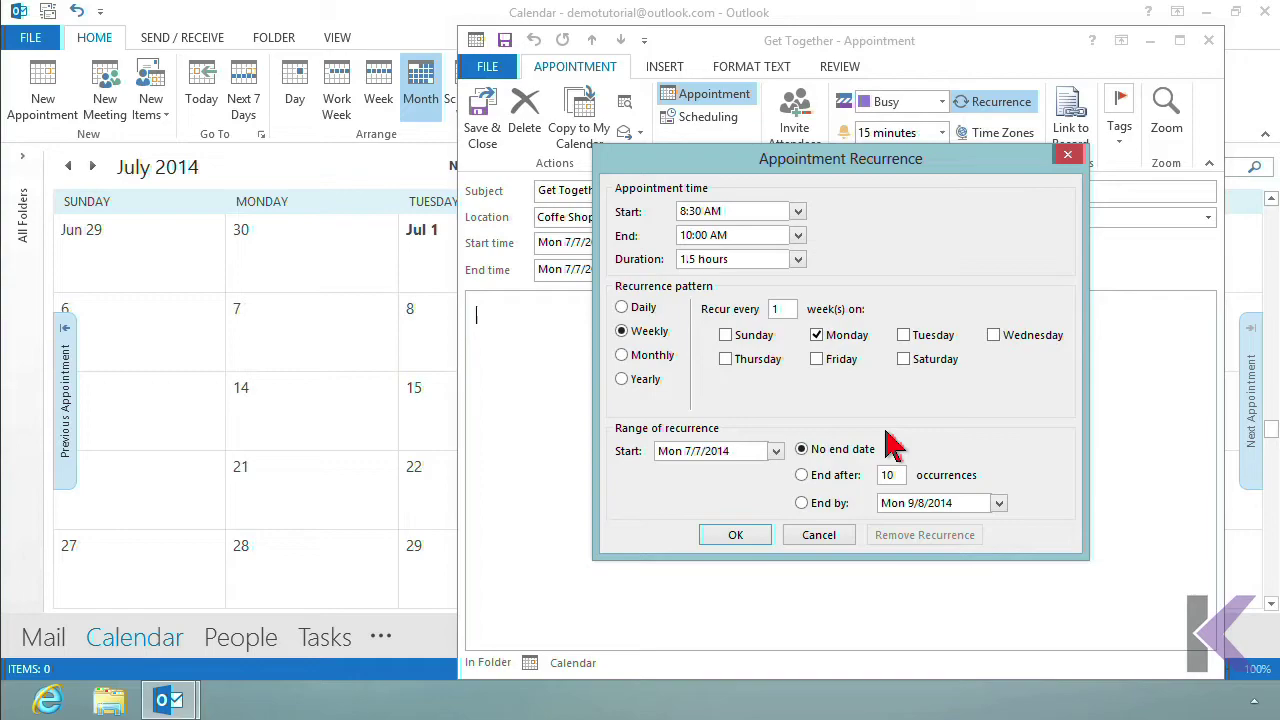
left_click(735, 536)
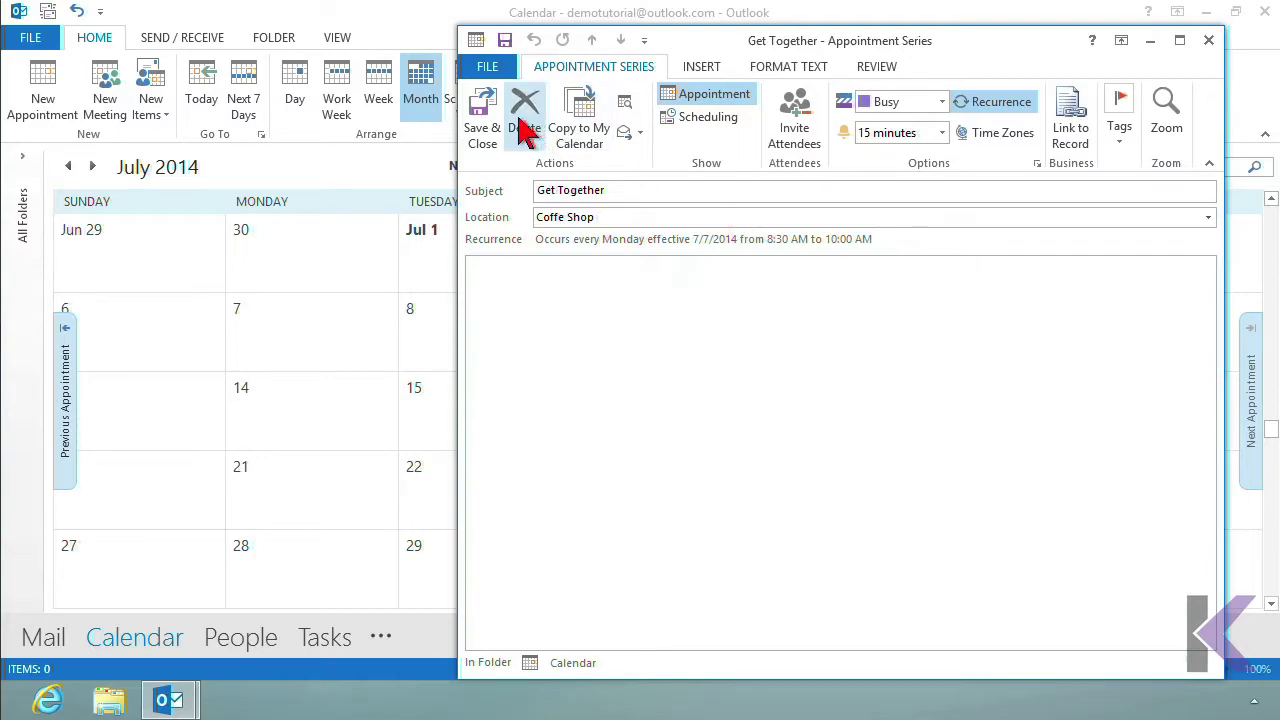
Save and close the Get Together appointment series.
left_click(482, 116)
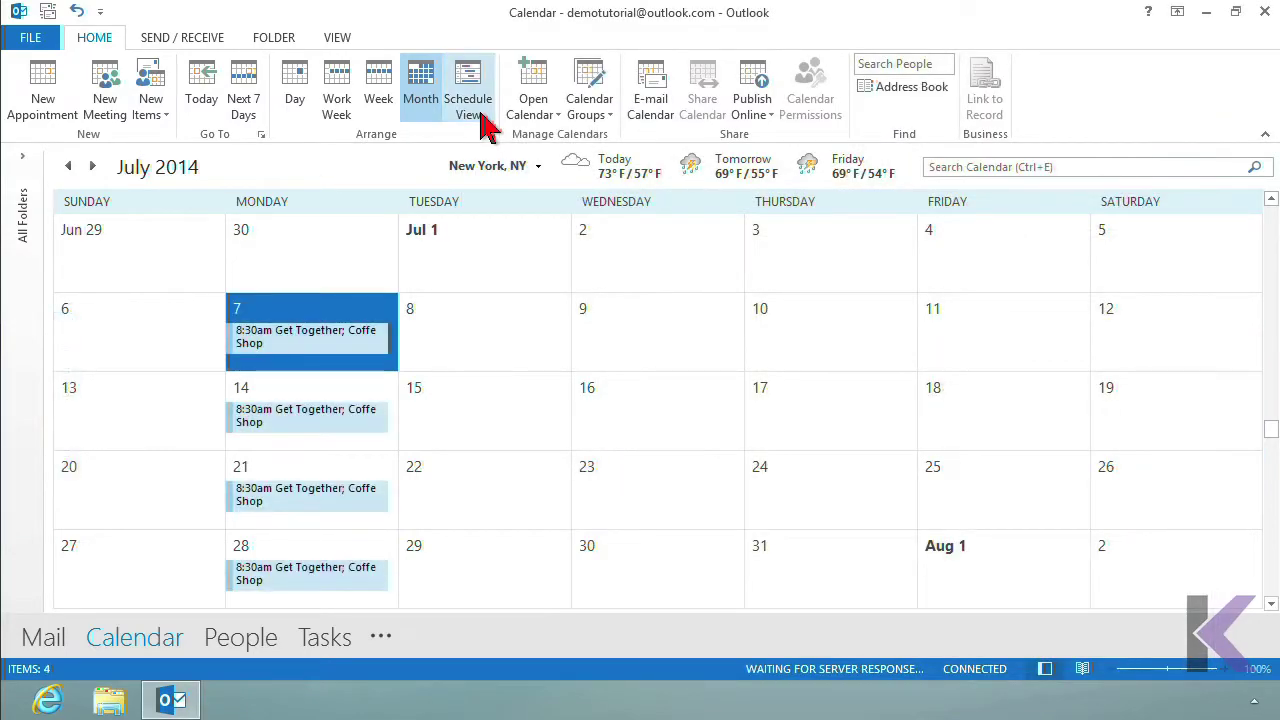
left_click(640, 390)
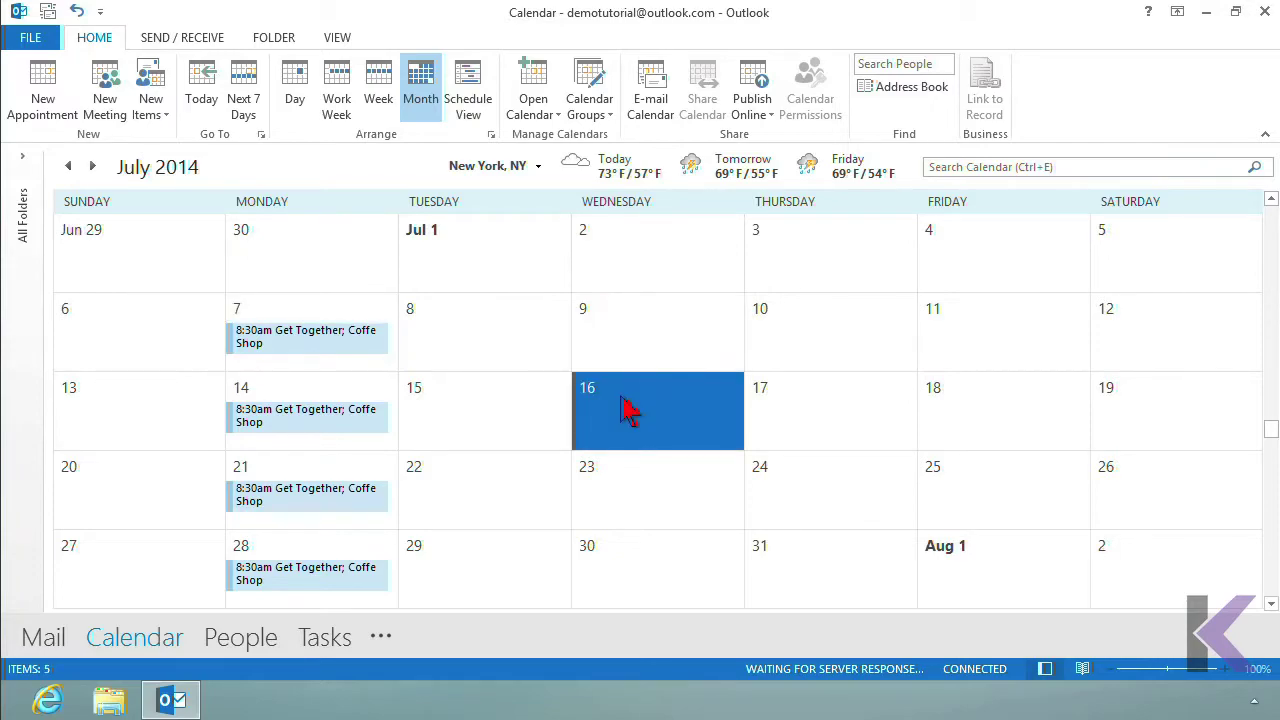
left_click(640, 390)
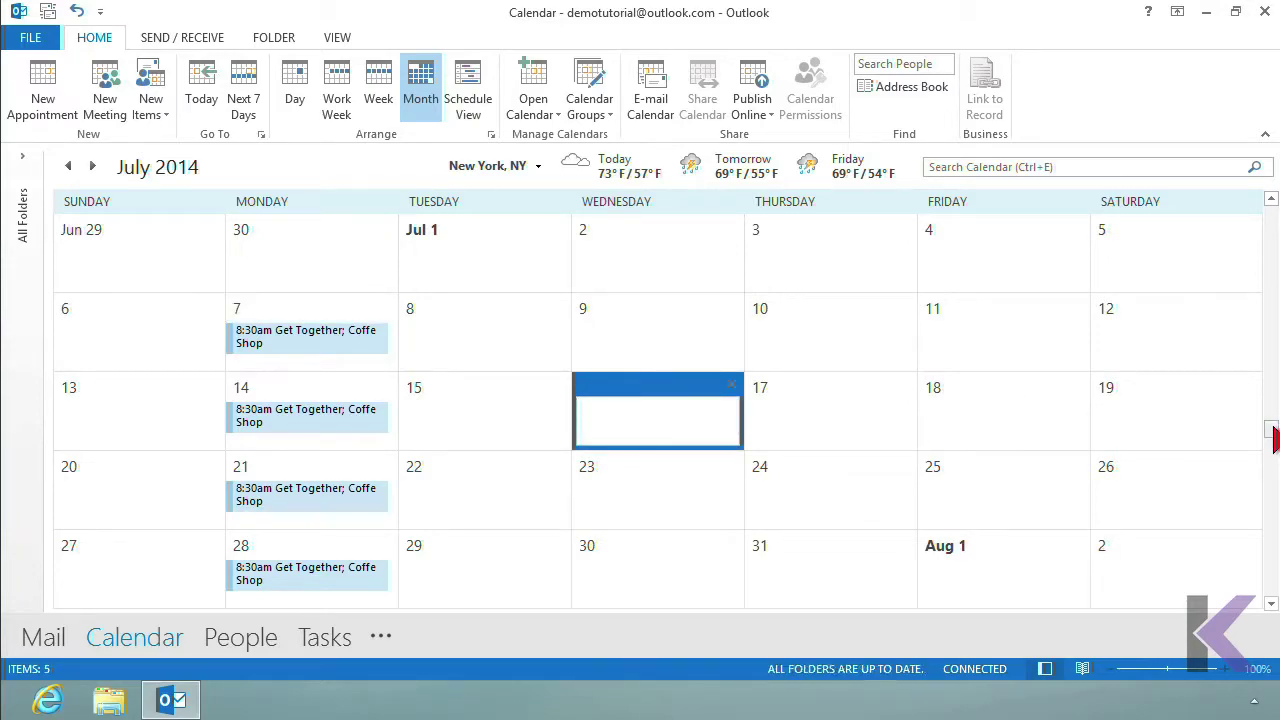
Scroll the calendar to March–April 2015 and select the April 6 Get Together occurrence.
left_click_drag(1272, 432, 1272, 575)
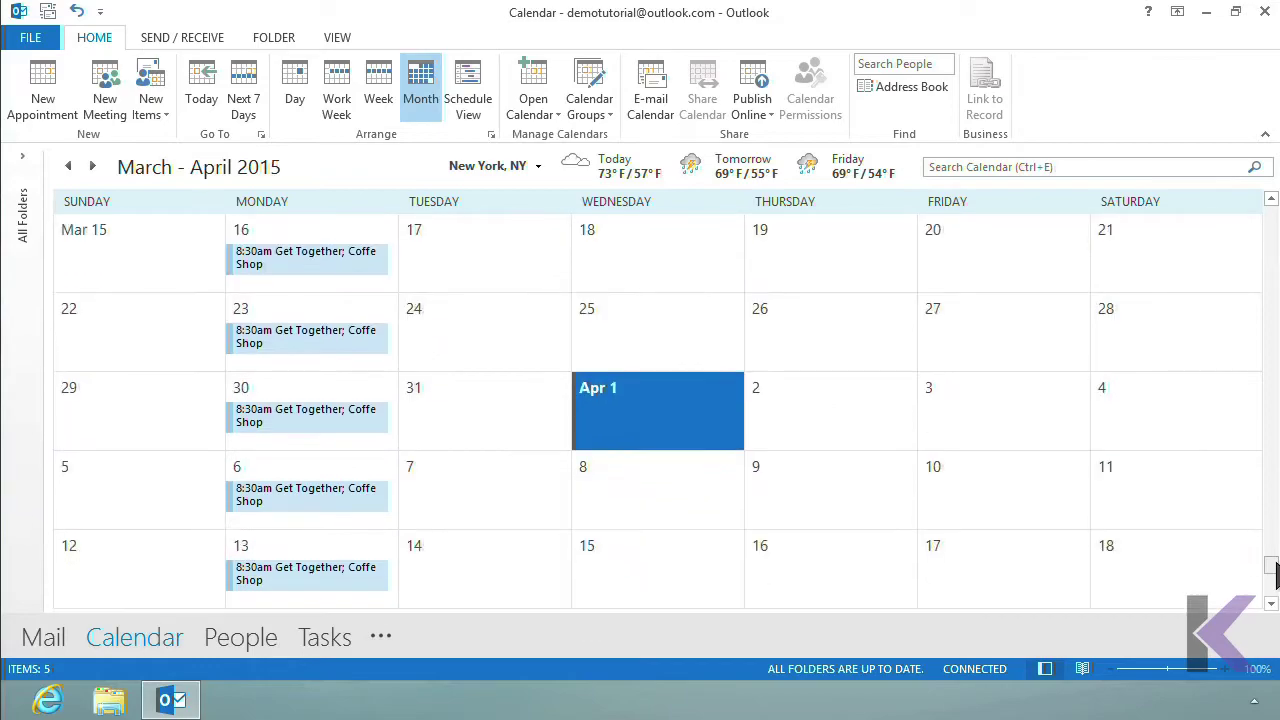
left_click(302, 516)
mouse_move(302, 518)
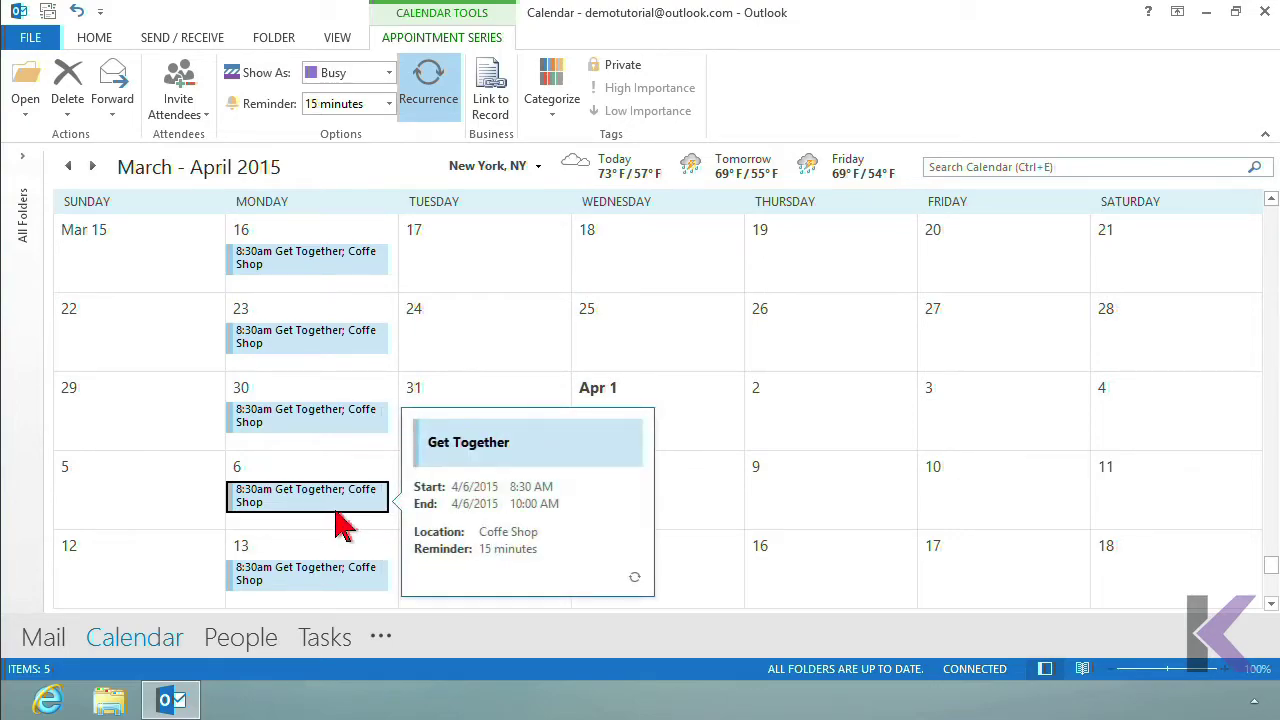
Drag the April 6 Get Together onto Tuesday, April 7, changing just that occurrence.
left_click_drag(354, 520, 486, 511)
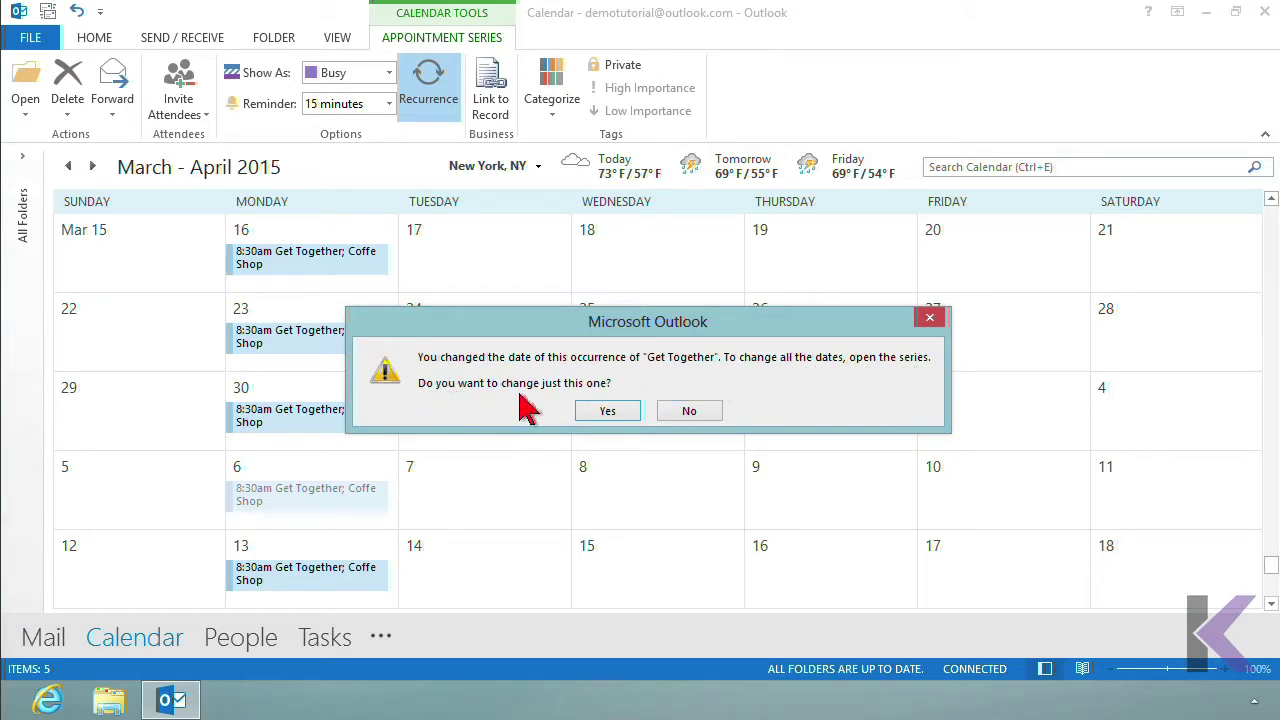
left_click(608, 414)
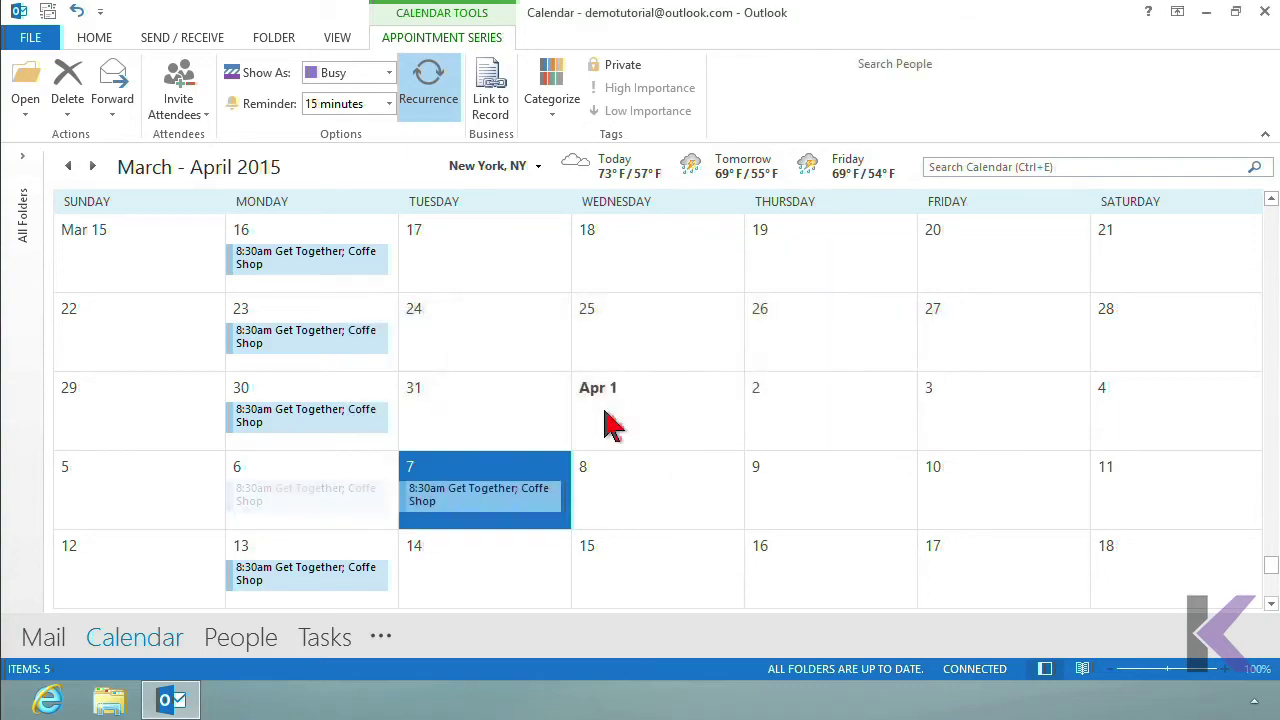
left_click(668, 512)
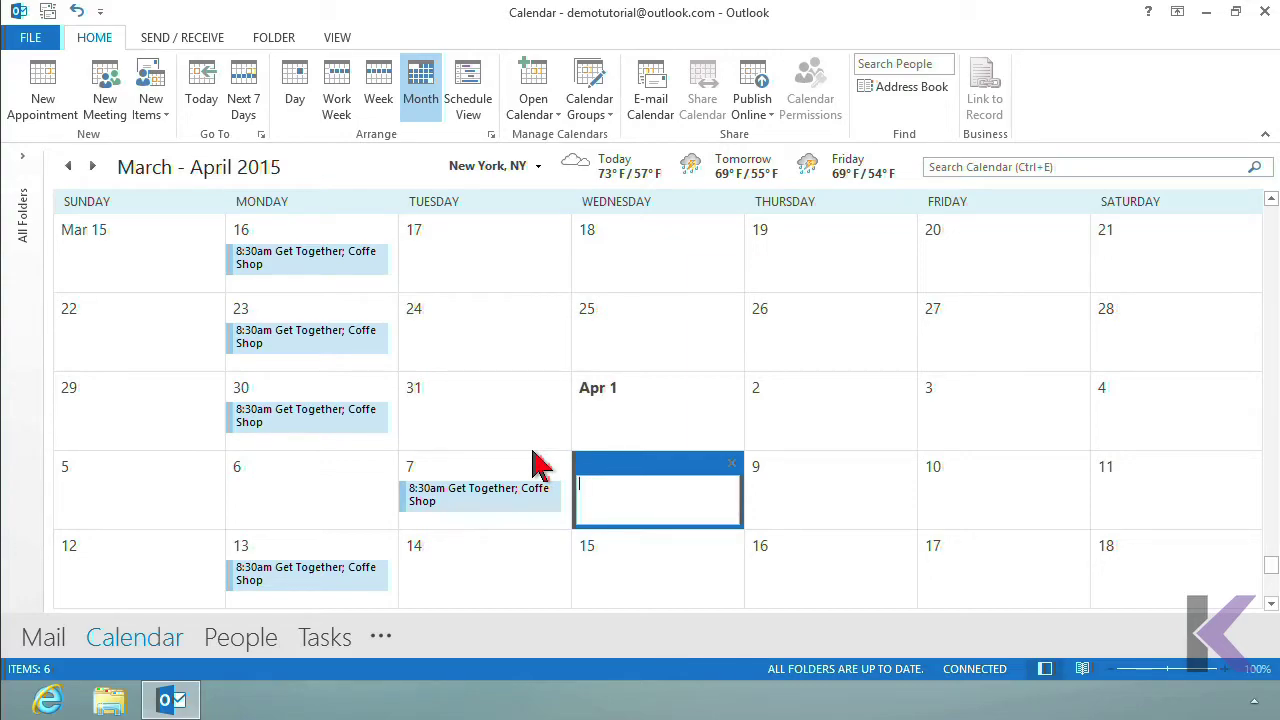
Delete just the April 7 Get Together occurrence, leaving the series intact.
left_click(522, 505)
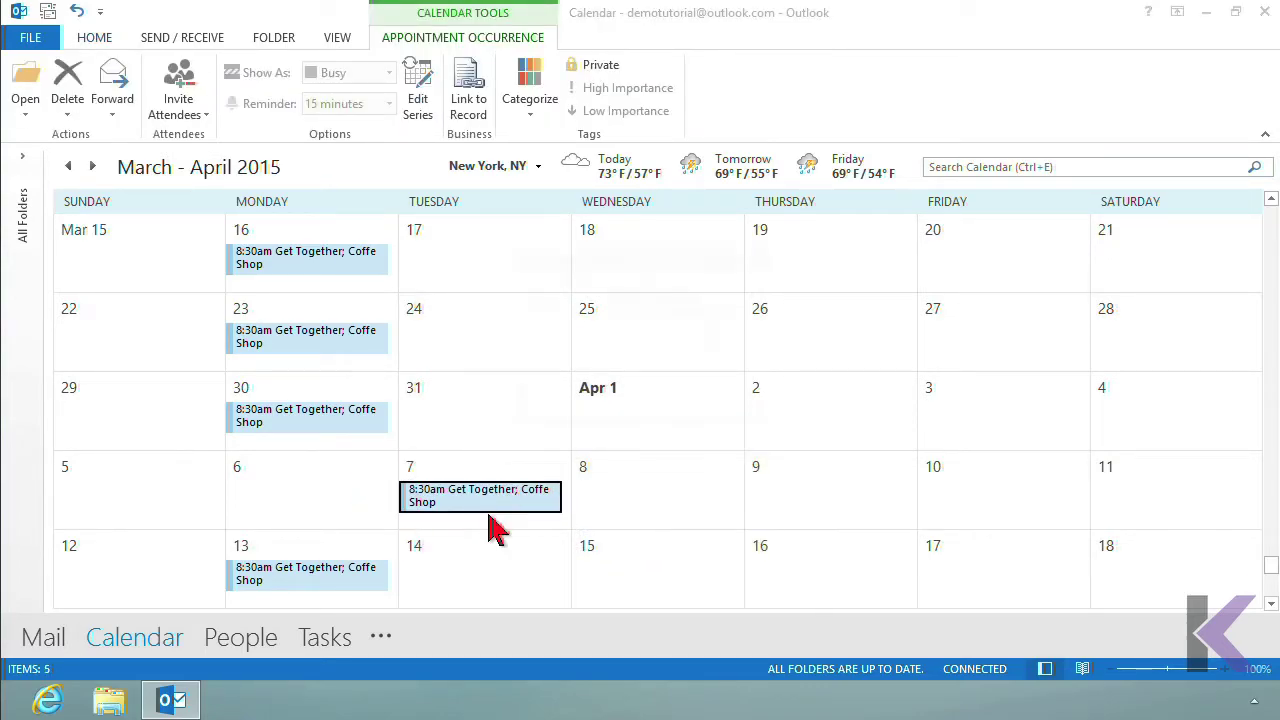
key("Delete")
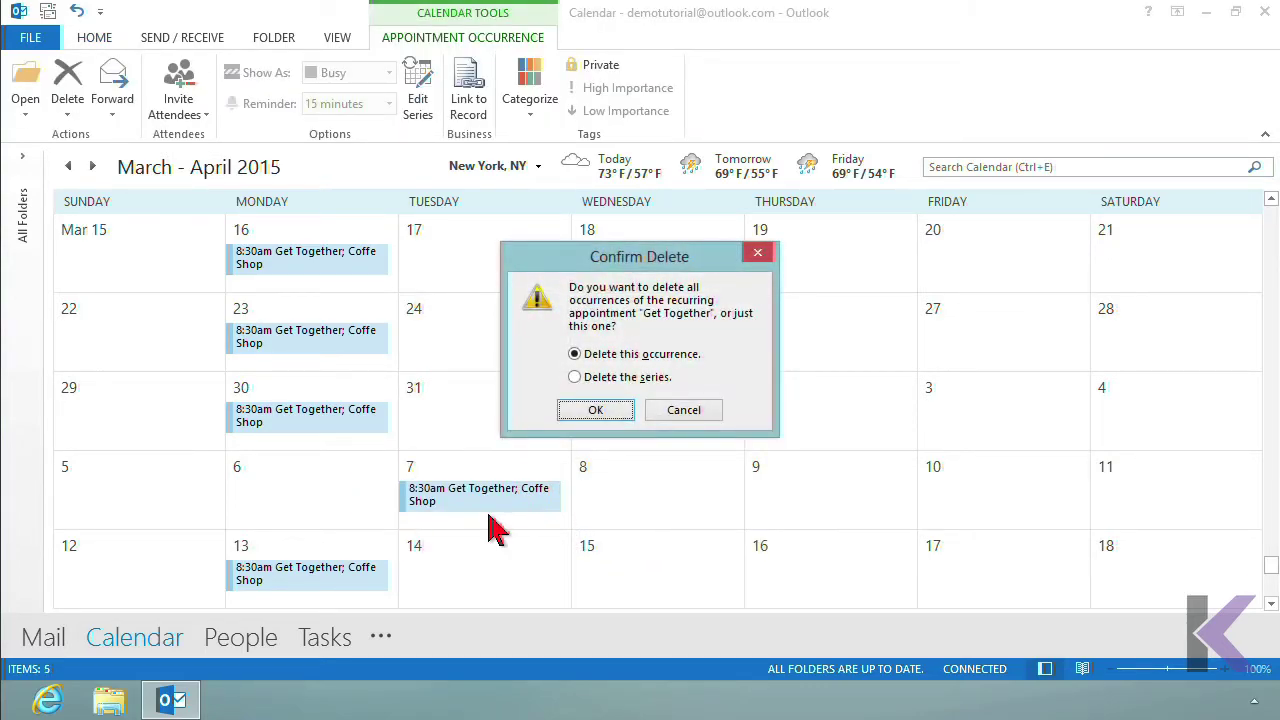
left_click(598, 412)
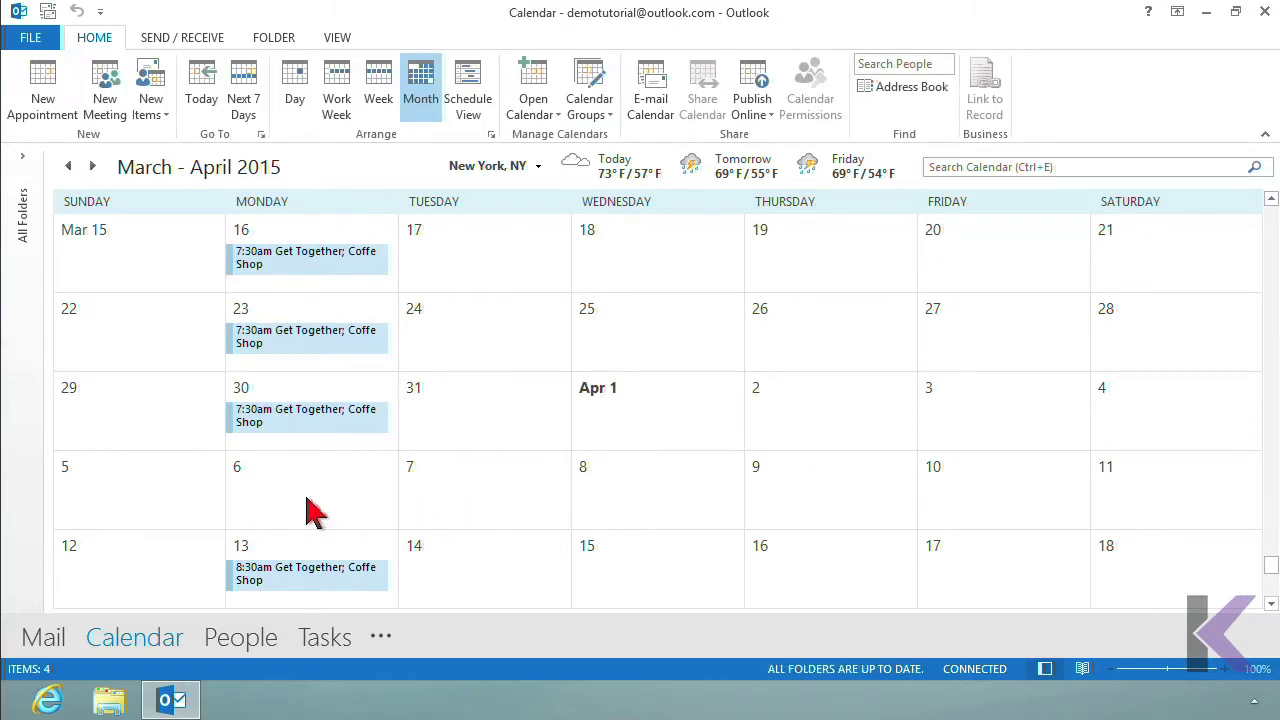
Open the series from March 30, change the location to 'Coffee Shop', and save it.
left_click(316, 430)
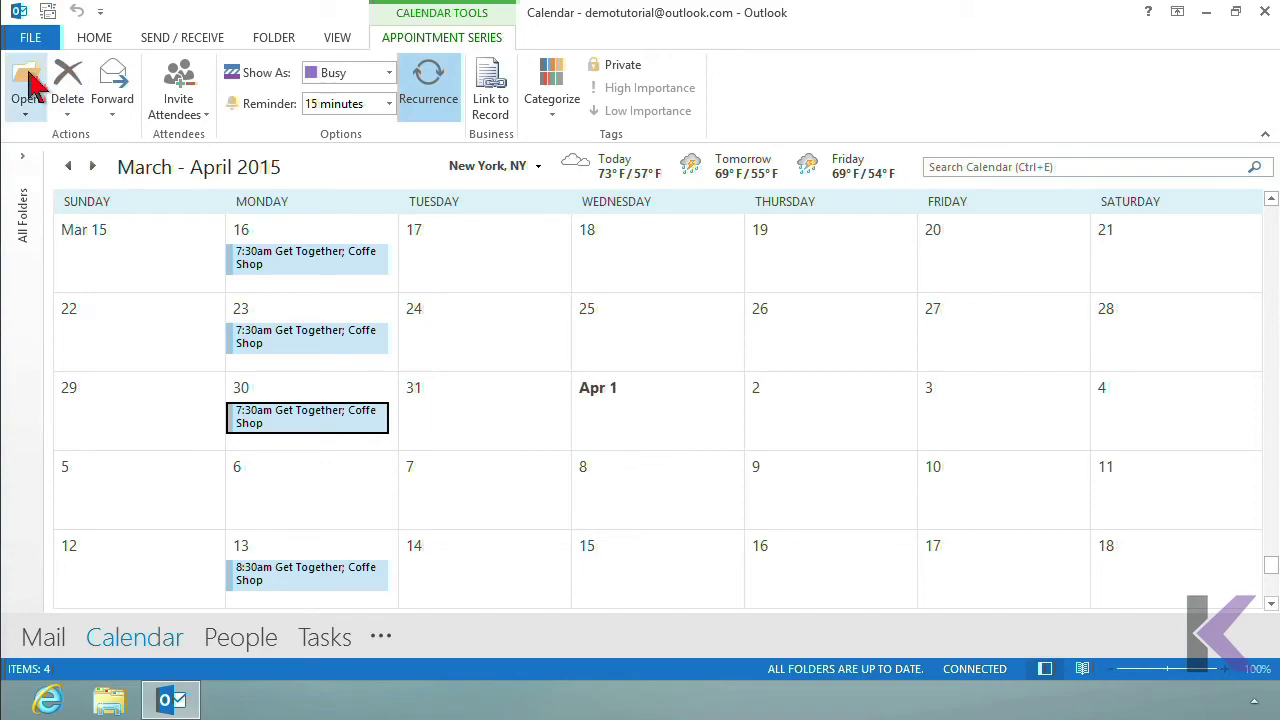
left_click(28, 90)
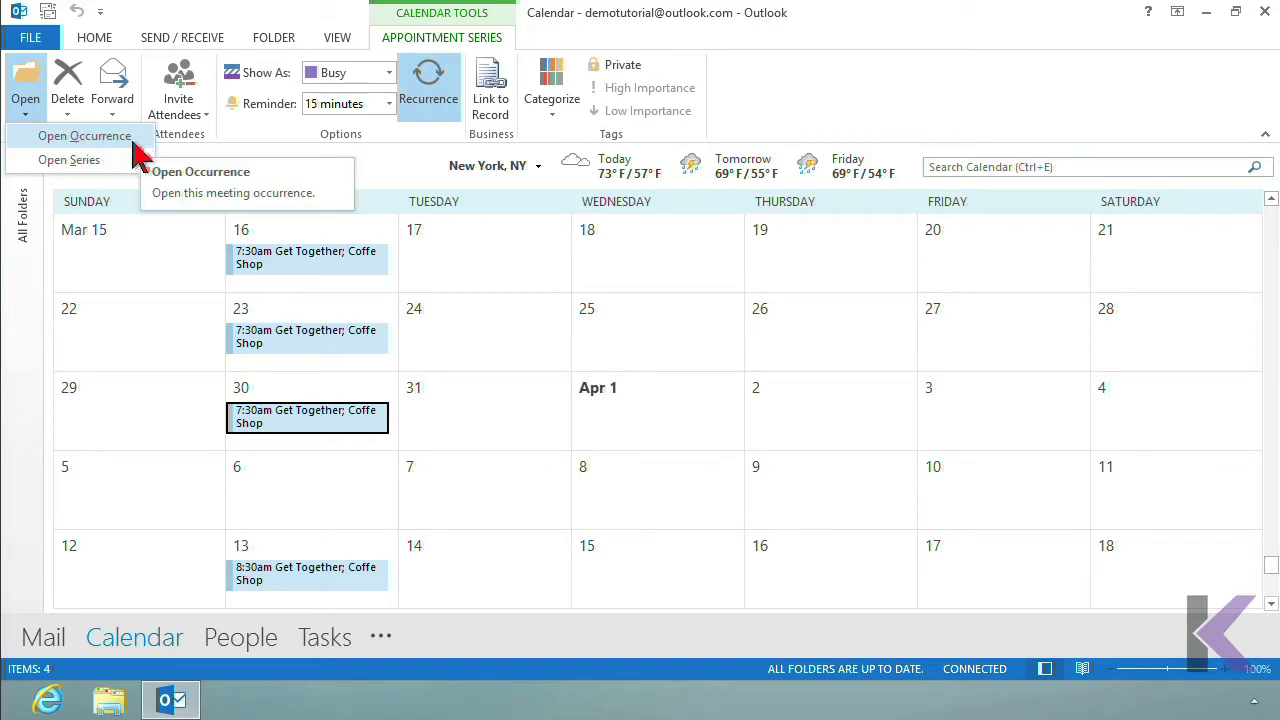
left_click(110, 166)
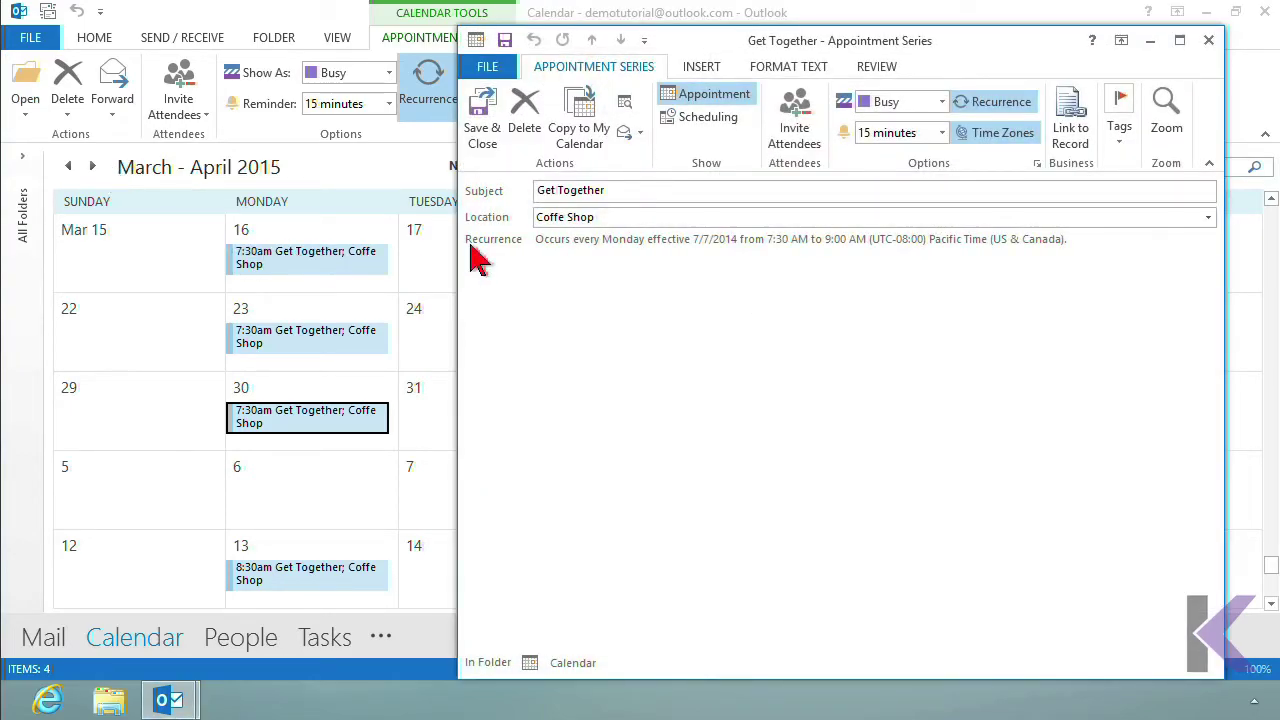
triple_click(578, 218)
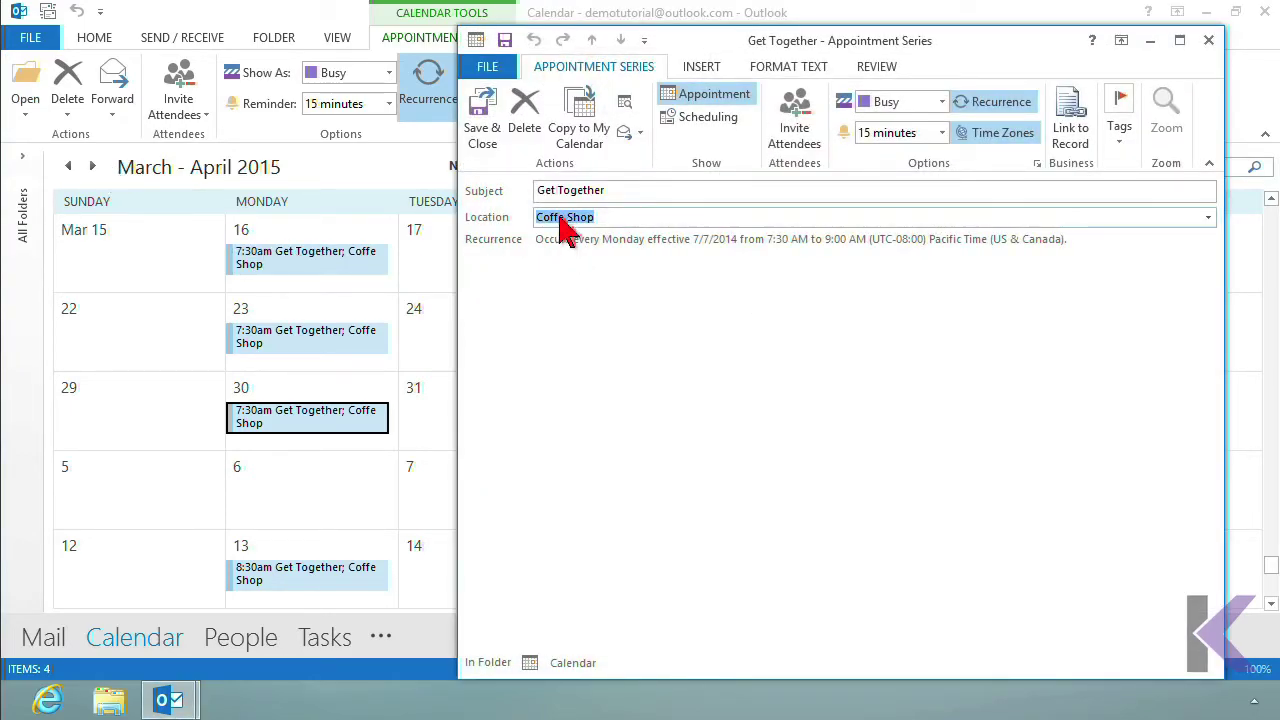
left_click(563, 218)
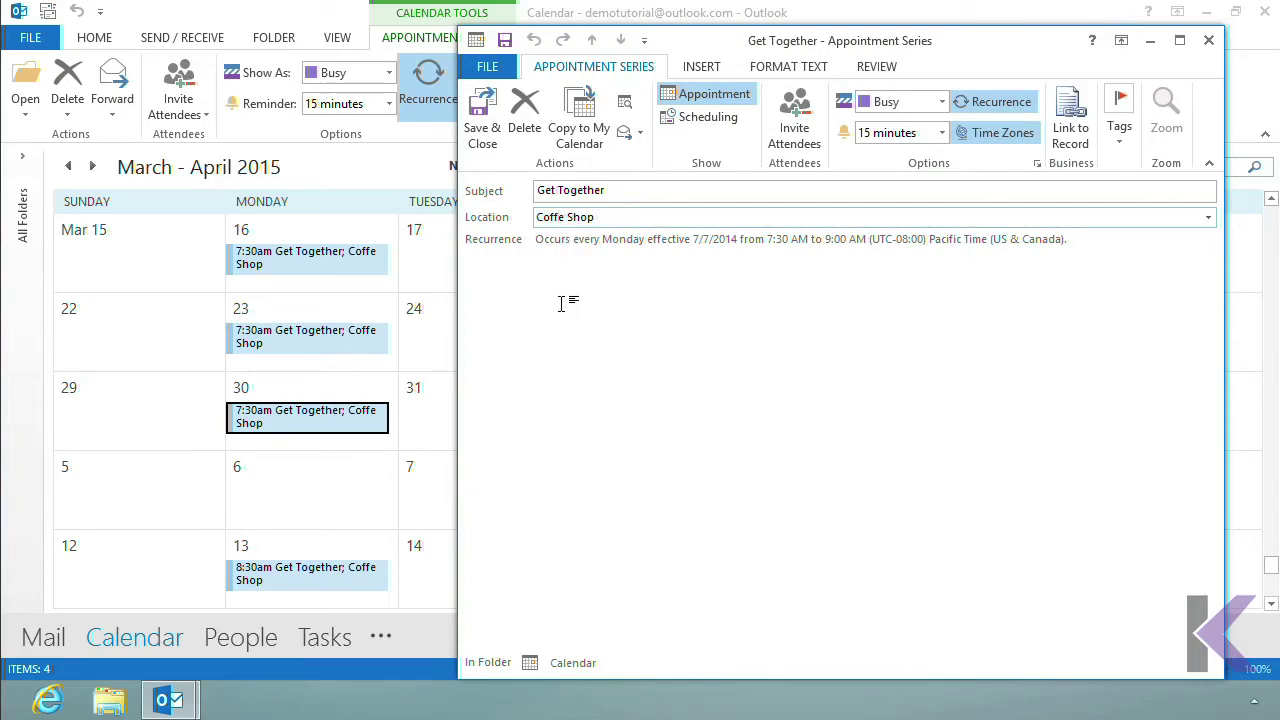
type("e")
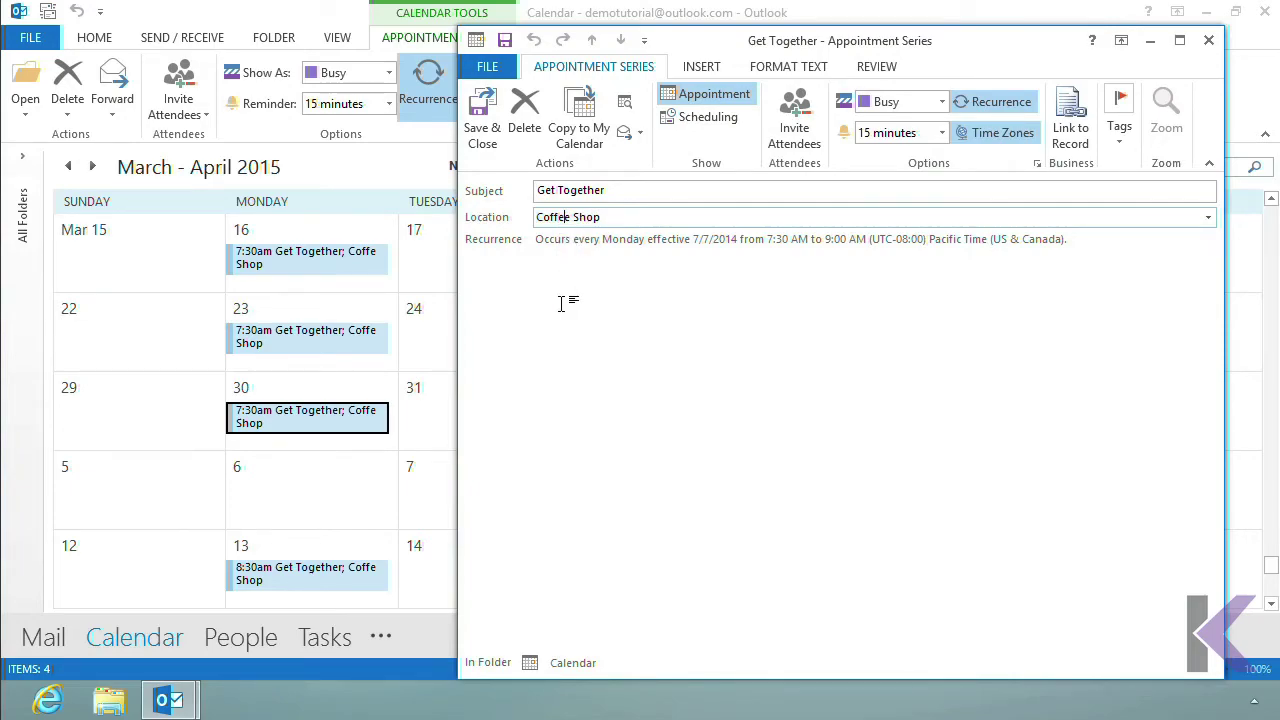
left_click(493, 135)
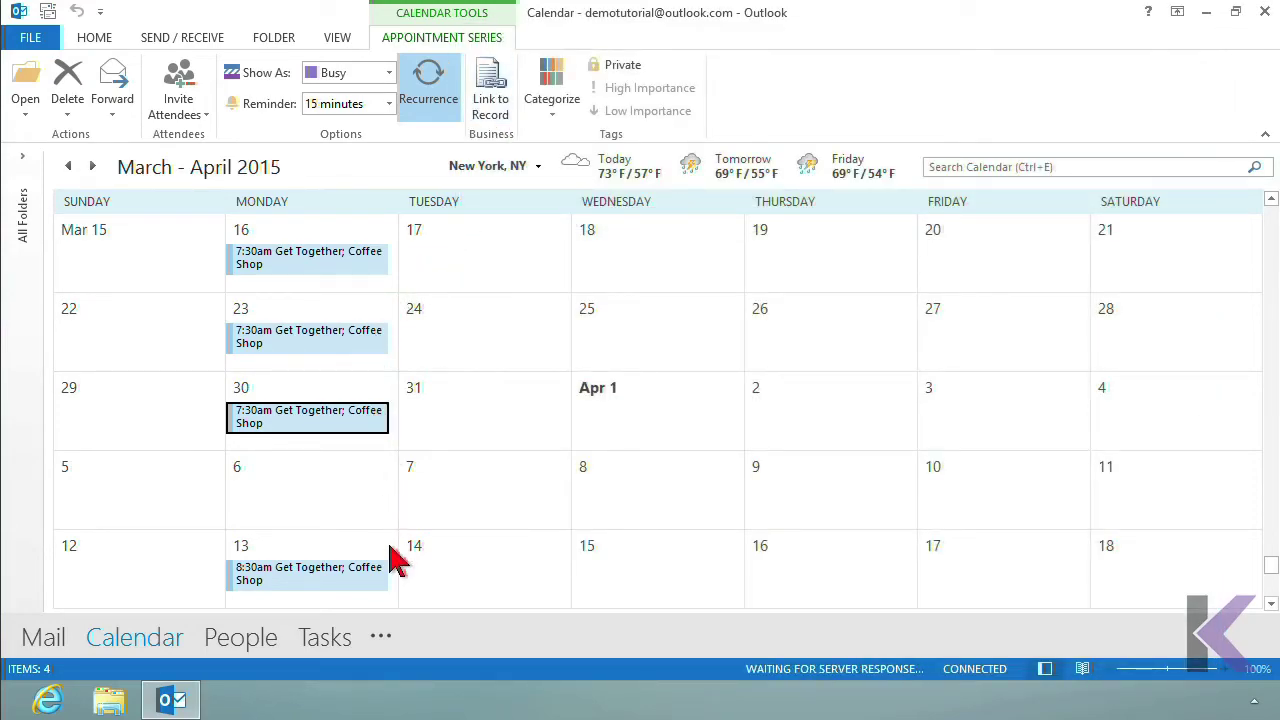
Create a new meeting on April 8, 2015 and show its recurrence settings.
left_click(643, 522)
left_click(657, 528)
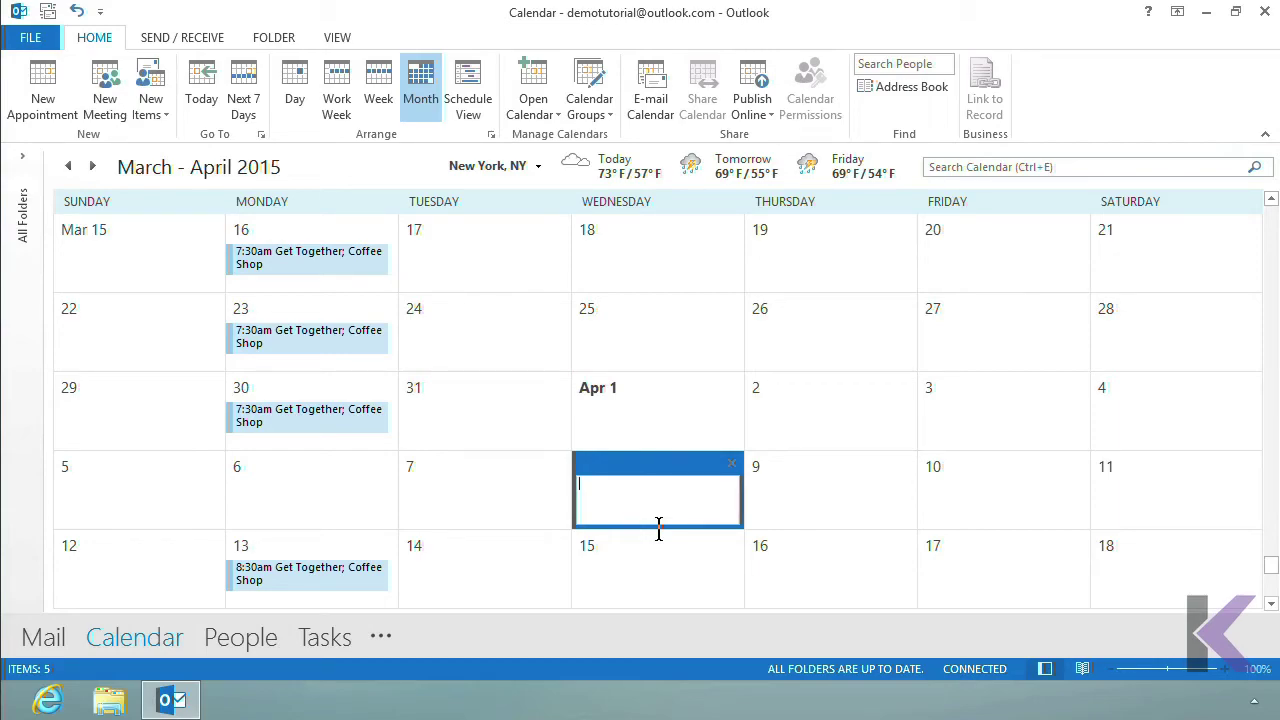
left_click(118, 112)
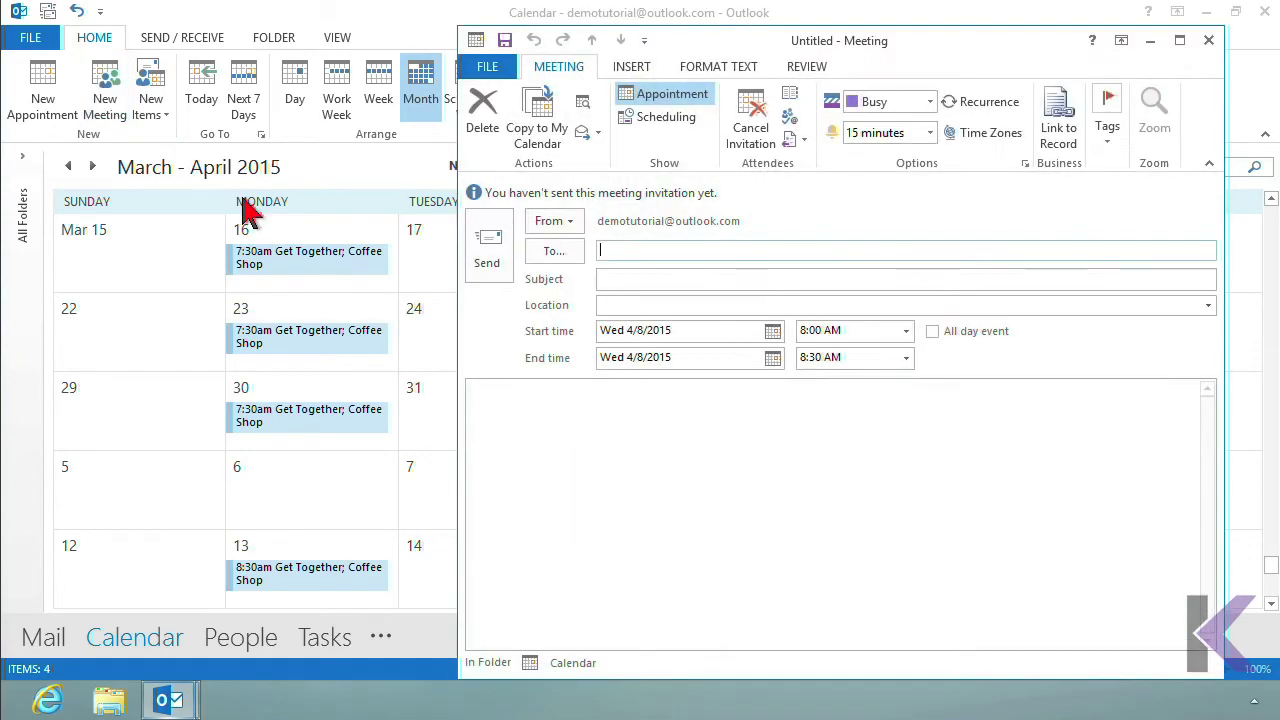
left_click(983, 113)
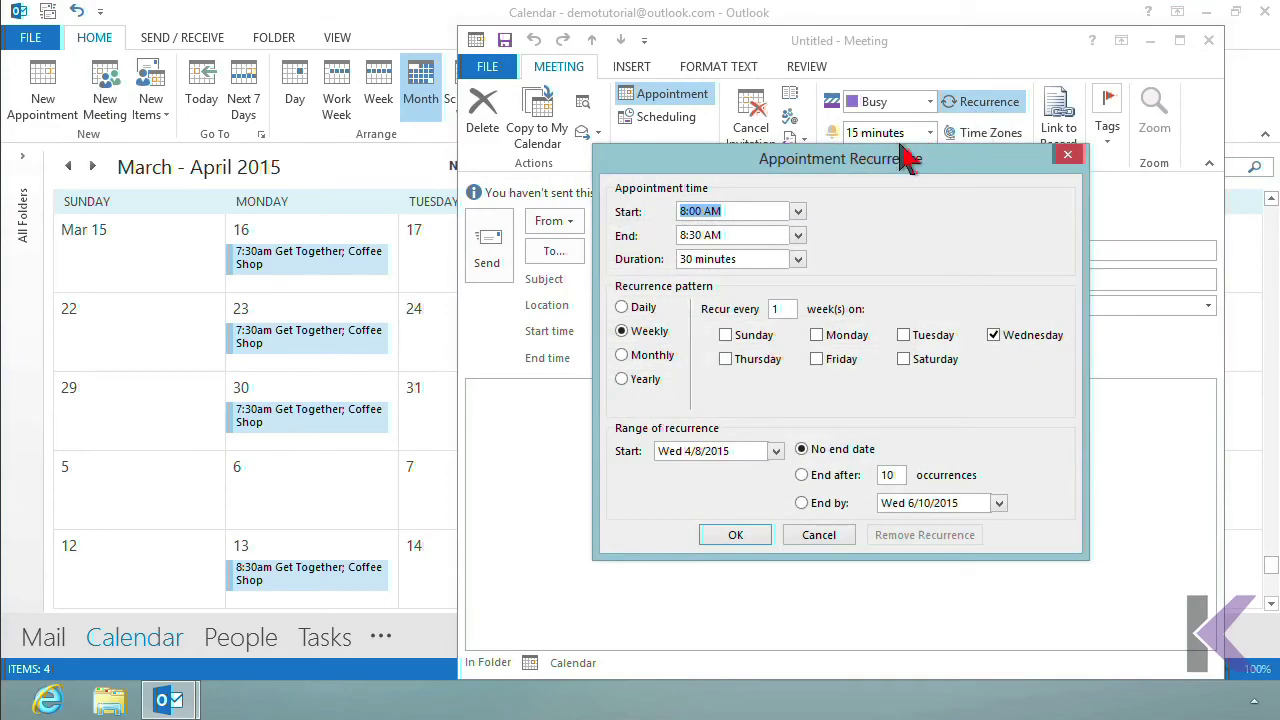